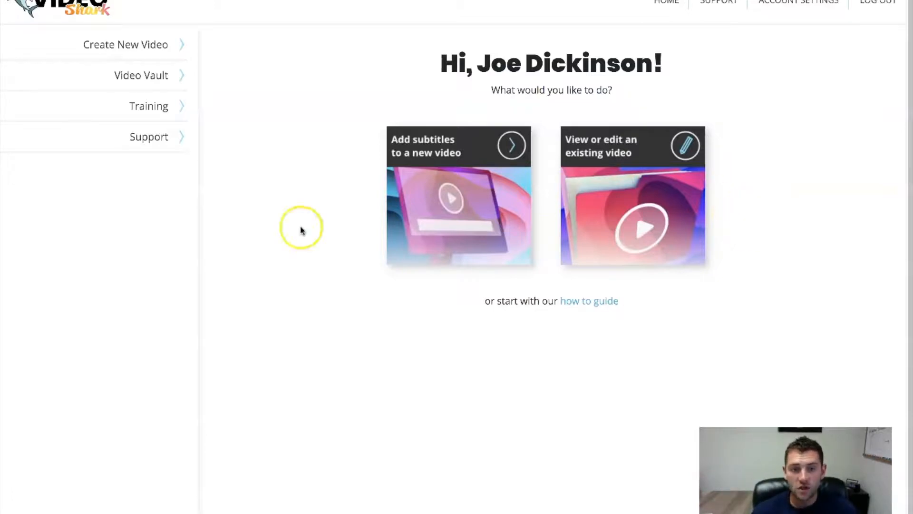
left_click(477, 210)
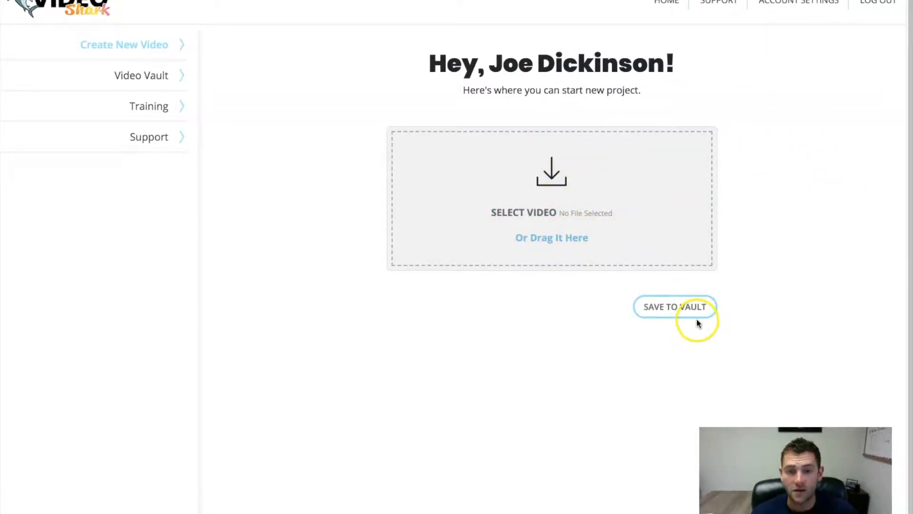
left_click(492, 213)
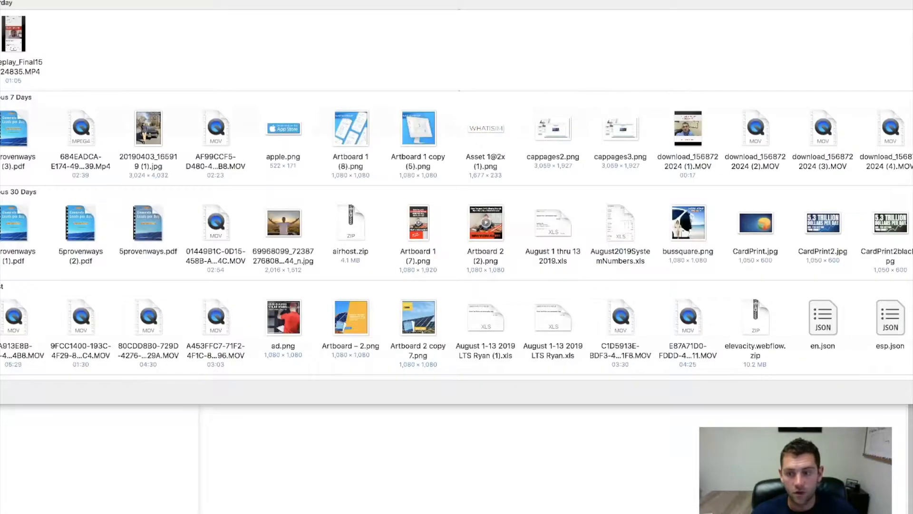
key("Escape")
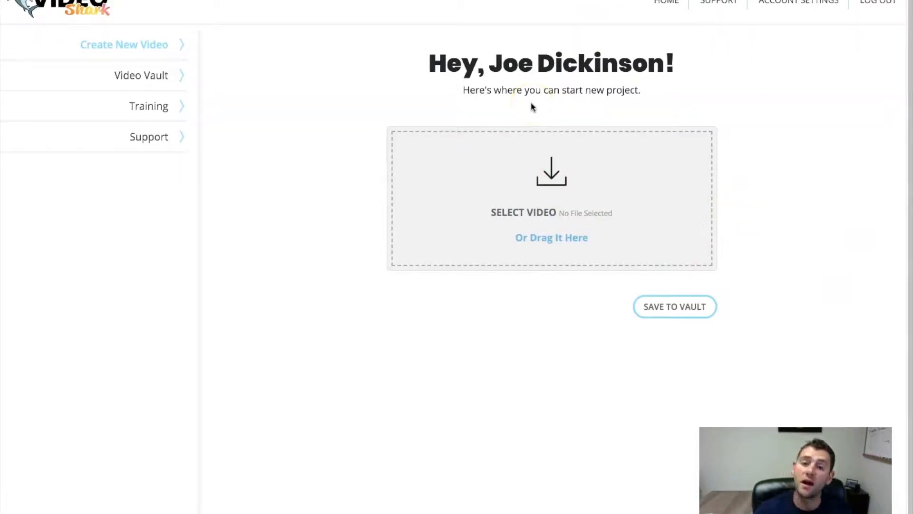
- Open the Video Vault to view the uploaded IMG_5668.MOV, and return to the new project page
left_click(151, 77)
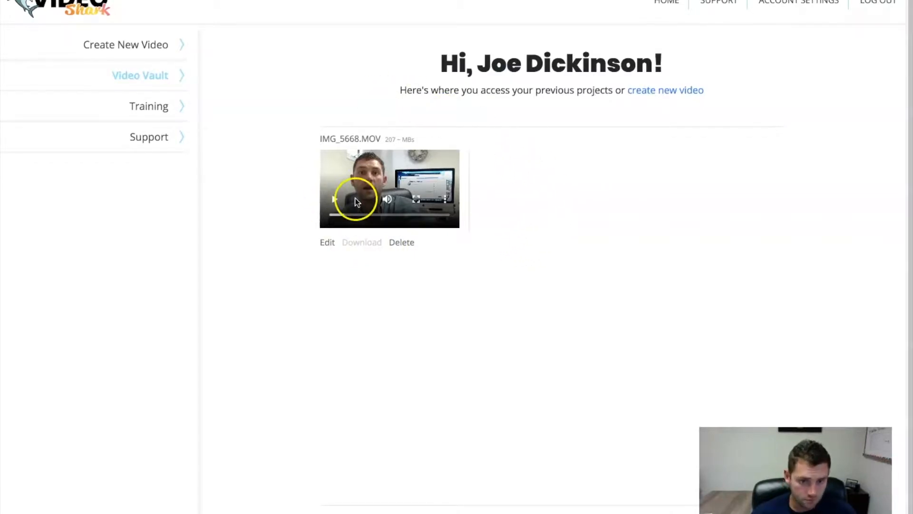
left_click(418, 193)
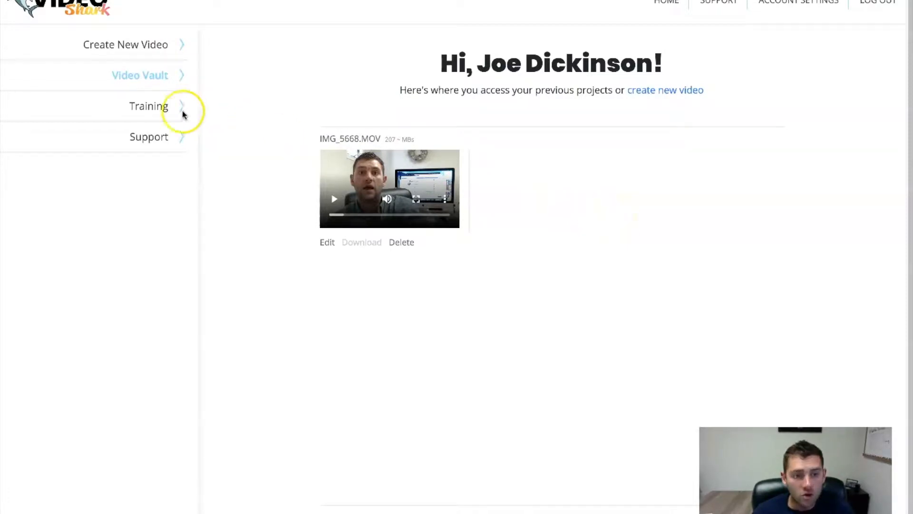
left_click(90, 16)
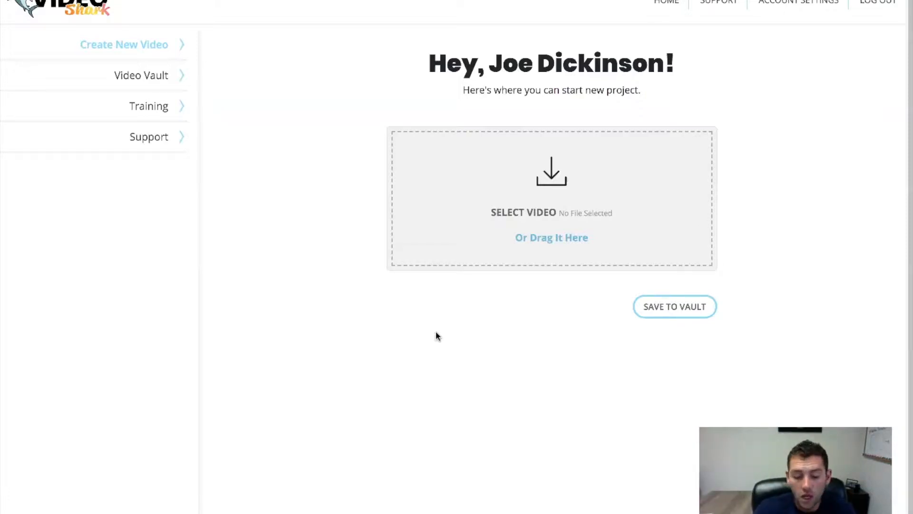
- Switch to WeTransfer, continue with the free version, and clear the sender's email field in the transfer form
left_click(544, 161)
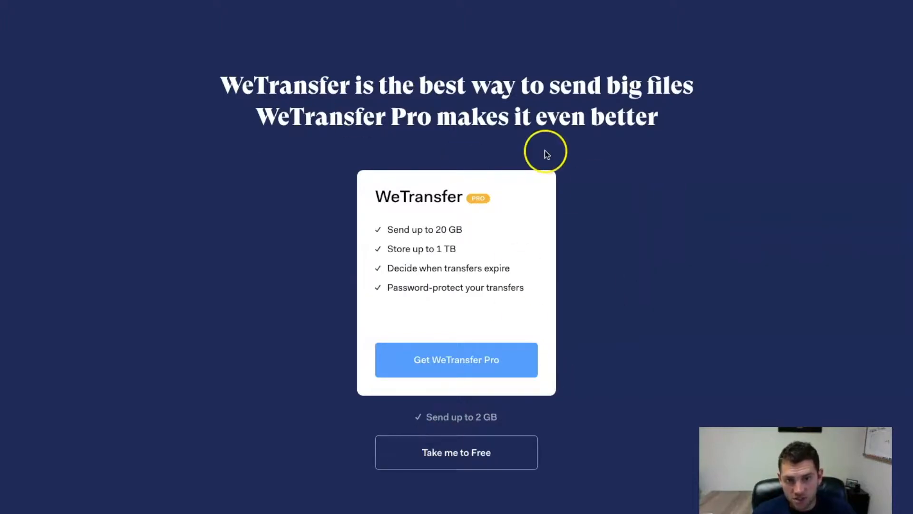
left_click(443, 452)
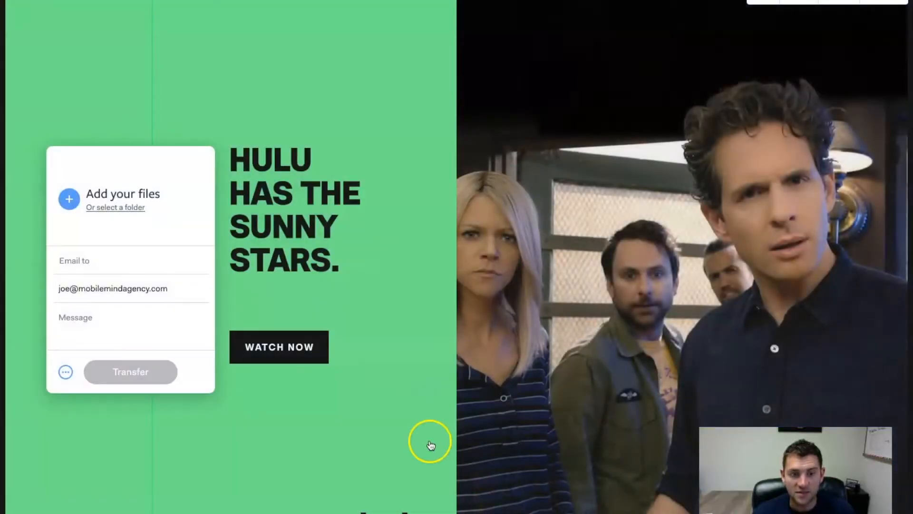
left_click(112, 291)
key("ctrl+a")
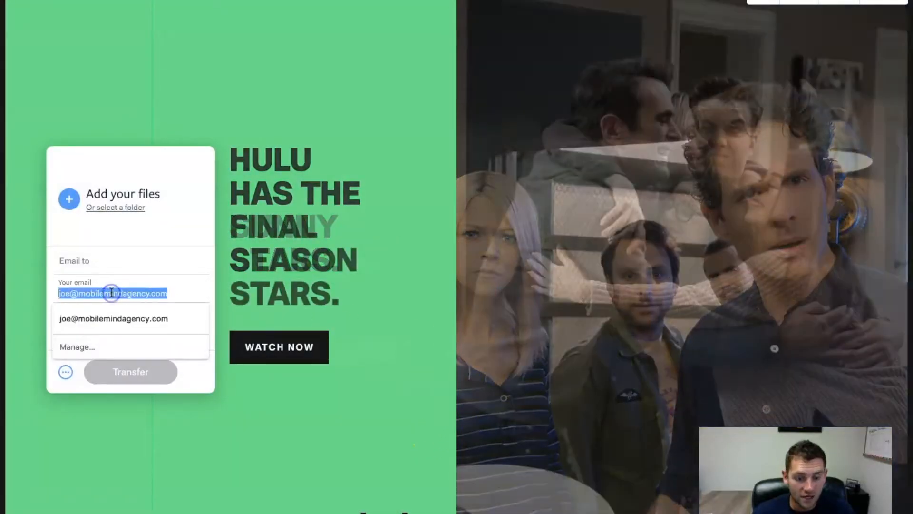
key("BackSpace")
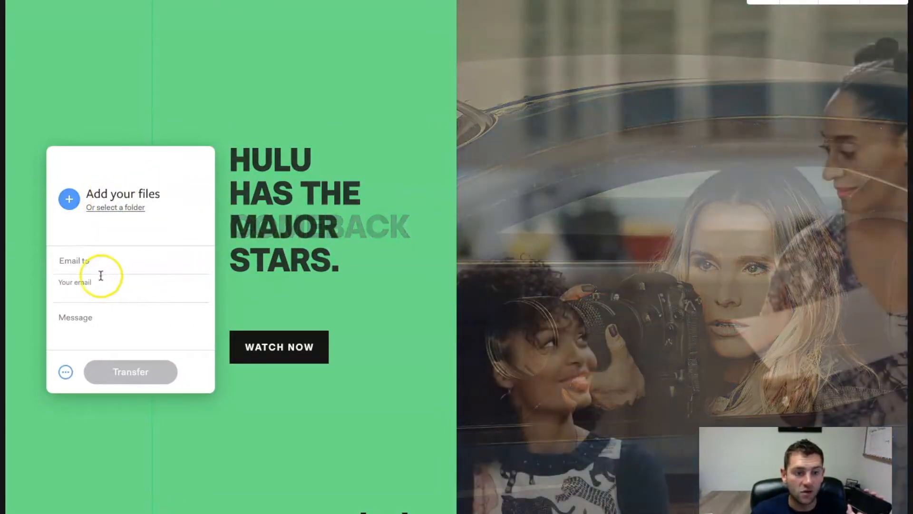
left_click(84, 263)
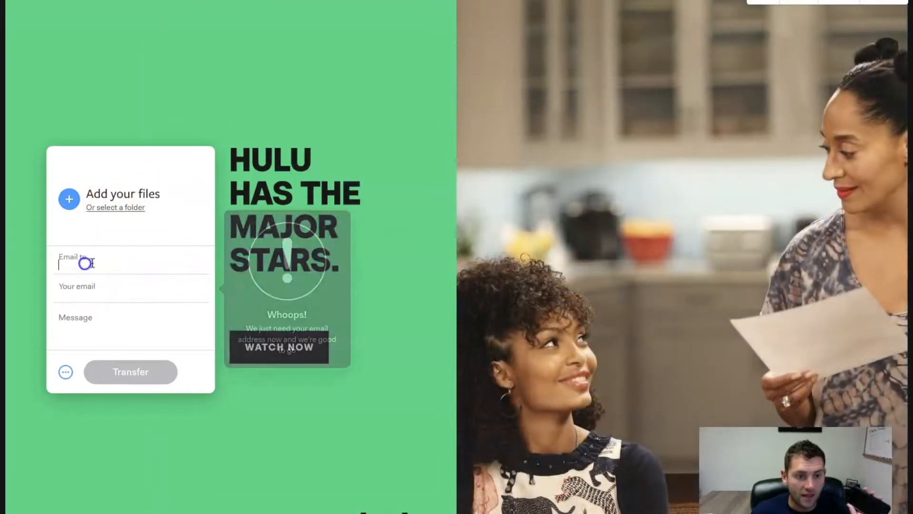
left_click(88, 292)
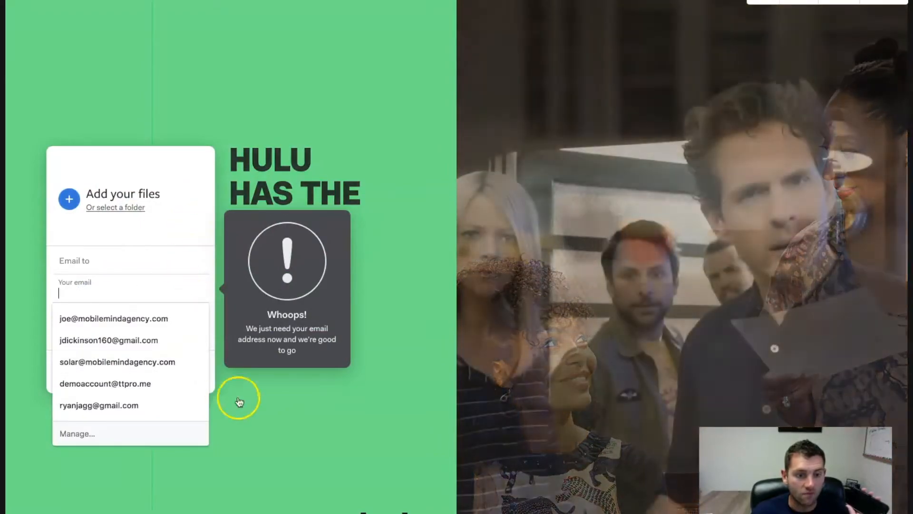
left_click(352, 452)
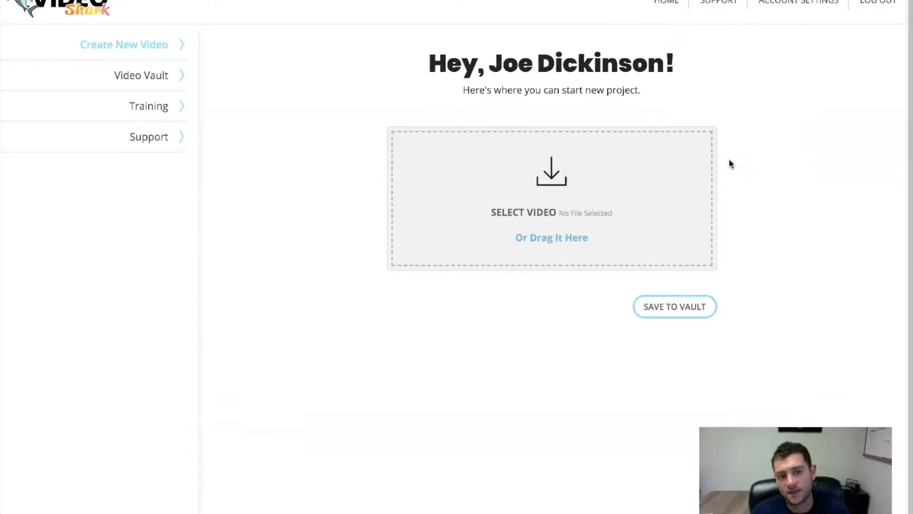
- Open IMG_5668.MOV from the Video Vault for editing and review its generated subtitle lines
left_click(138, 76)
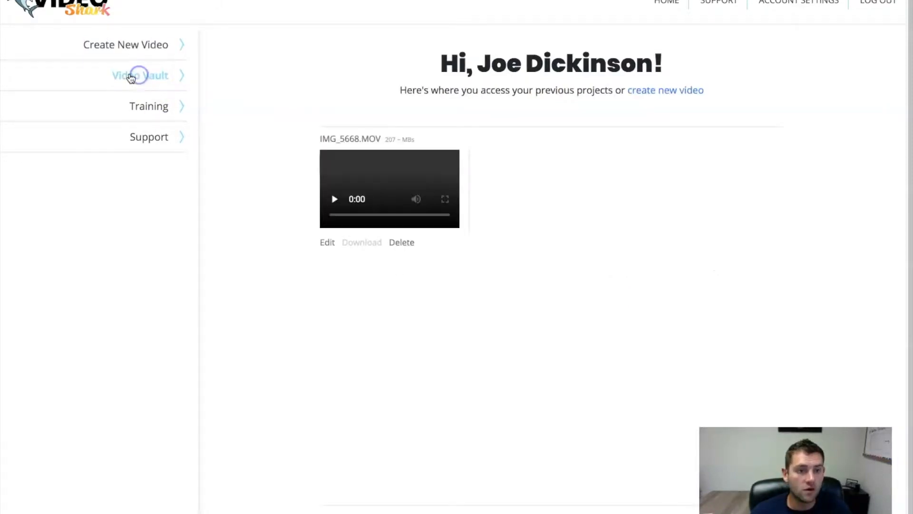
left_click(366, 193)
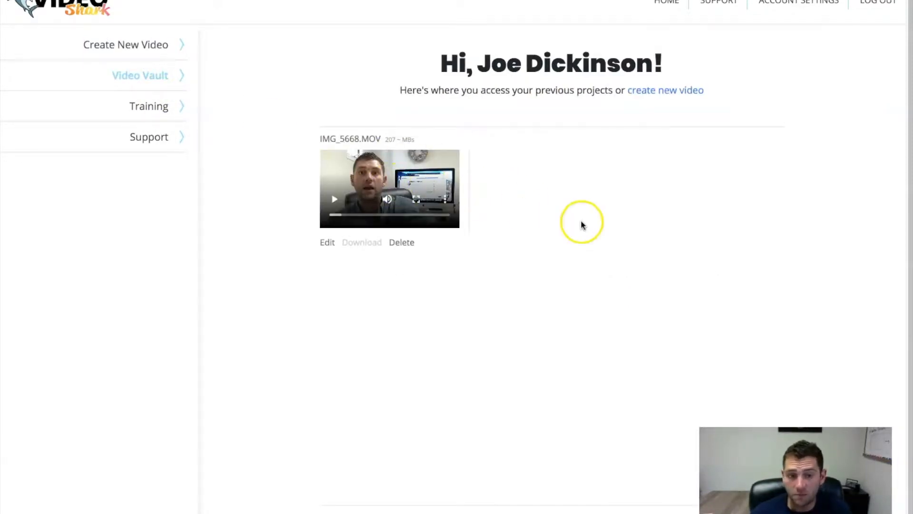
left_click(325, 241)
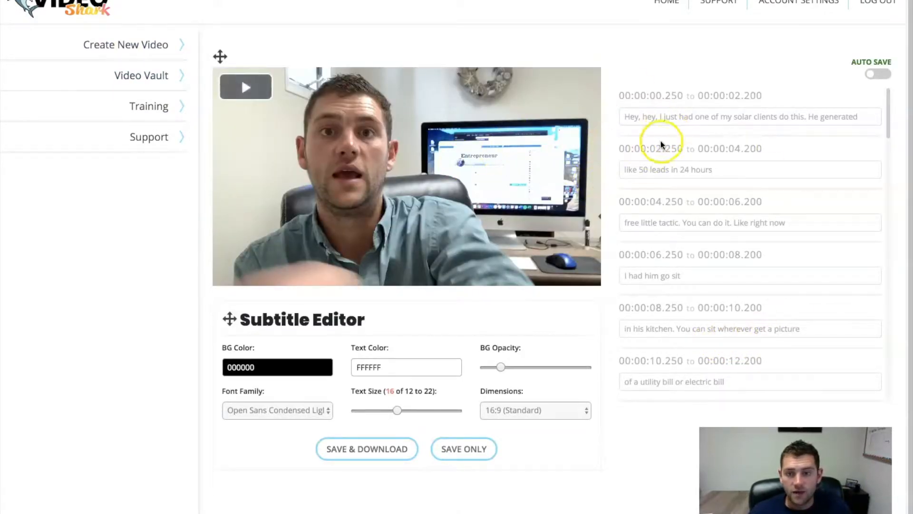
scroll(756, 191, "down", 2)
scroll(756, 191, "down", 15)
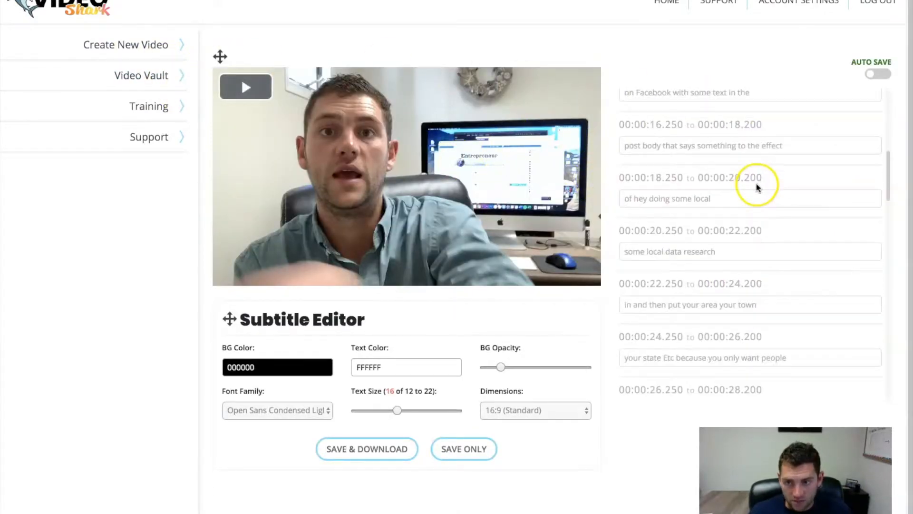
scroll(756, 191, "up", 14)
scroll(756, 191, "up", 3)
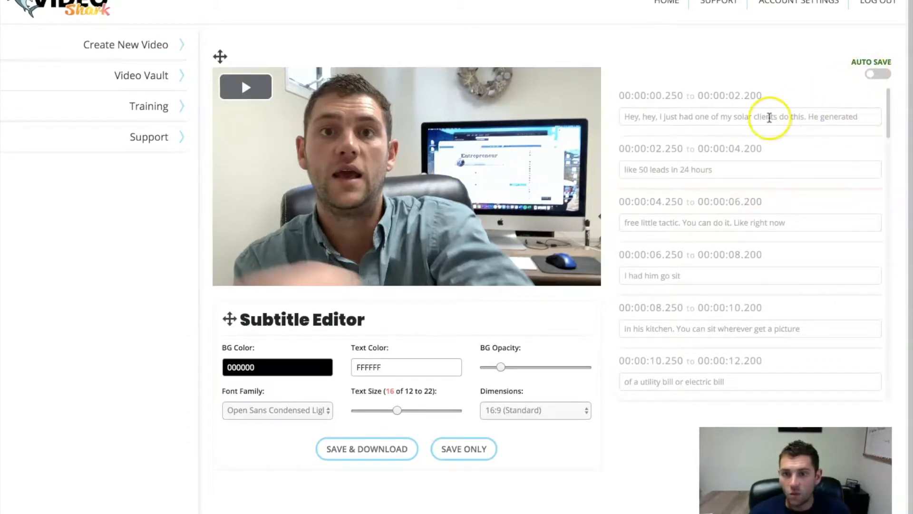
- With auto save enabled, append "- updating subtitles" to the first subtitle line (00:00:00.250 to 00:00:02.200)
left_click(770, 117)
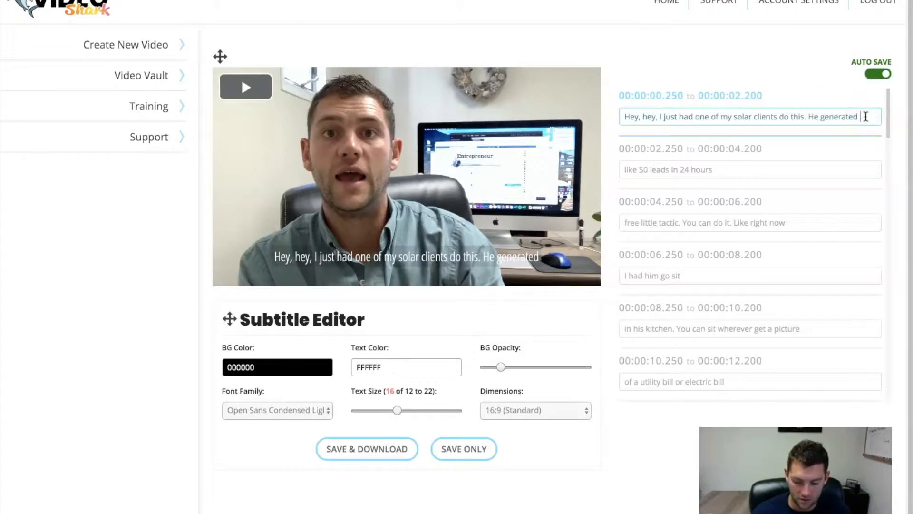
type("ating ")
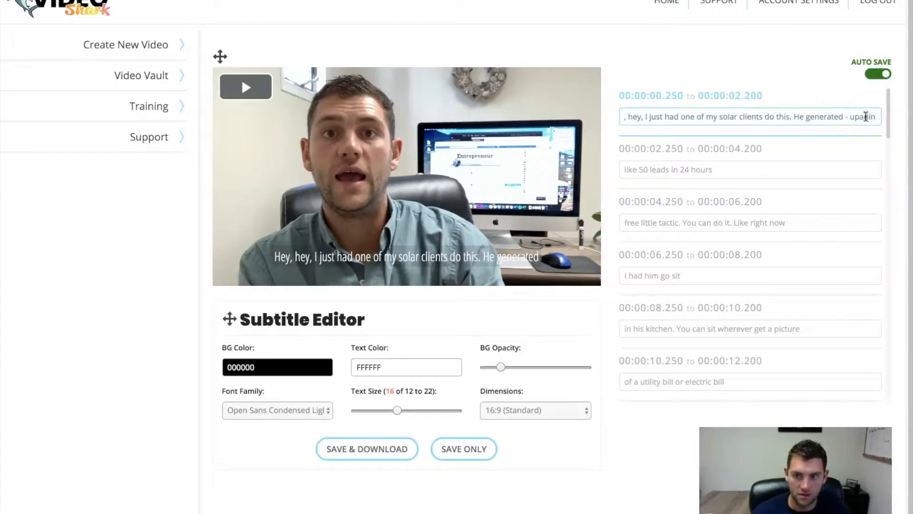
type("the")
key("BackSpace")
key("BackSpace")
key("BackSpace")
key("BackSpace")
key("BackSpace")
key("BackSpace")
key("BackSpace")
key("BackSpace")
type("datin")
key("BackSpace")
key("BackSpace")
key("BackSpace")
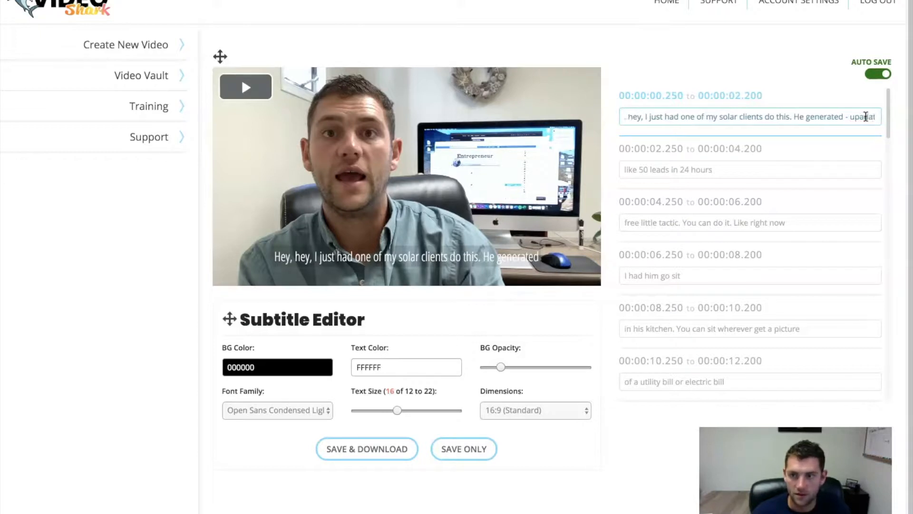
key("BackSpace")
key("BackSpace")
key("BackSpace")
type("datin")
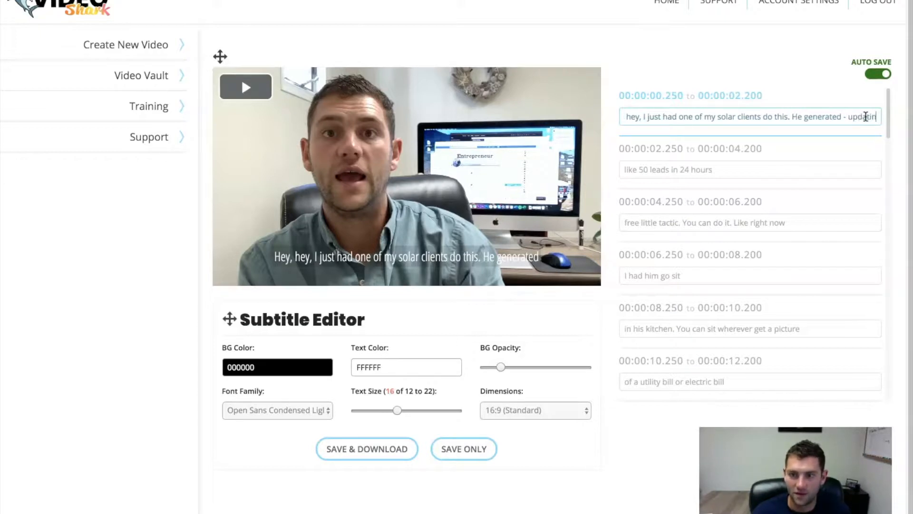
type("g subtitles")
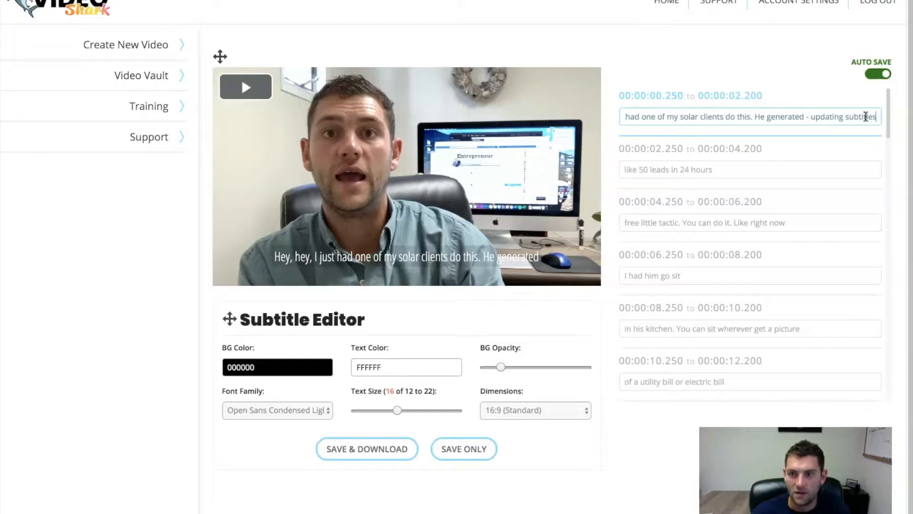
left_click(792, 154)
- With auto save off, append "- make changes" to the second subtitle line and save the project without downloading
left_click(879, 73)
left_click(806, 168)
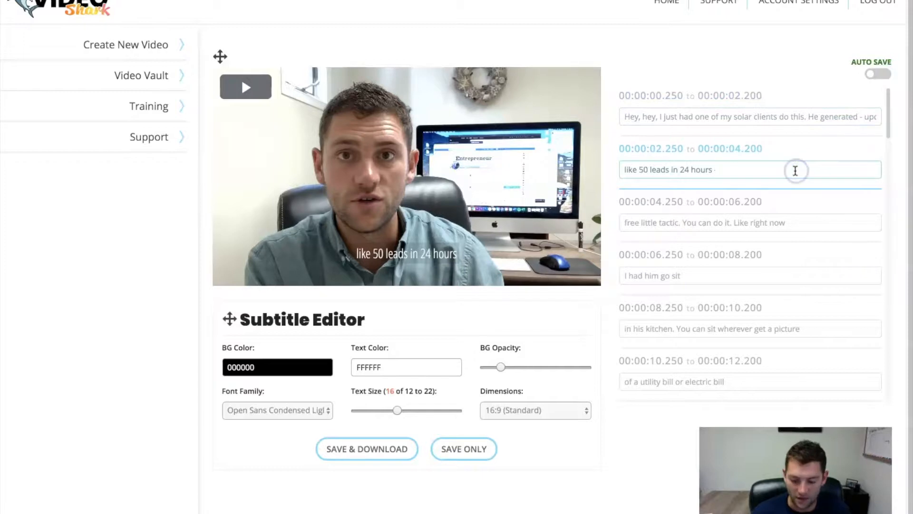
left_click(796, 229)
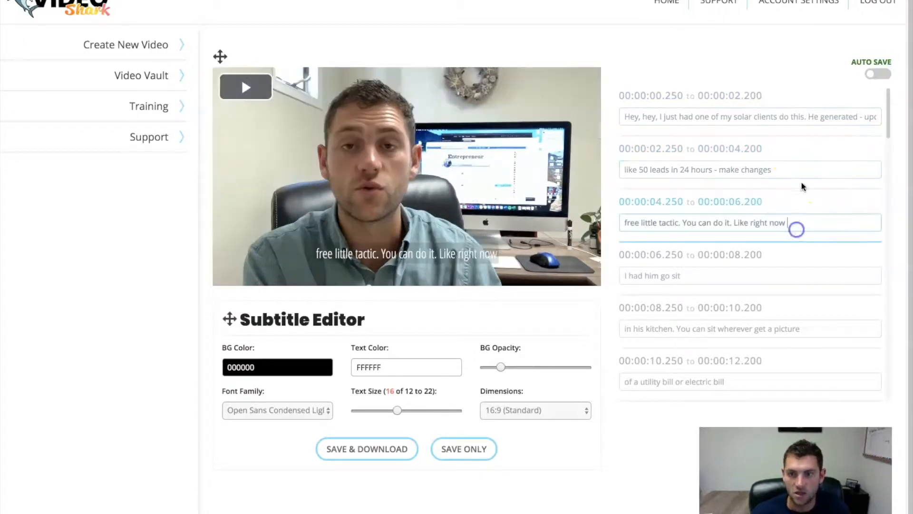
left_click(790, 157)
left_click(451, 452)
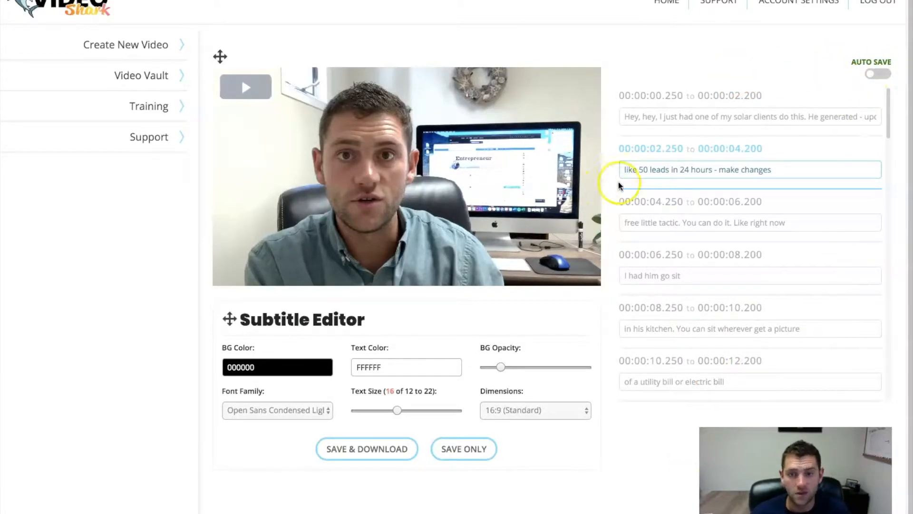
- Try repositioning the video preview and the Subtitle Editor panel on the page, and move both back near their original places
left_click_drag(216, 54, 49, 53)
left_click_drag(229, 318, 245, 390)
left_click(658, 95)
left_click_drag(48, 53, 221, 42)
left_click_drag(240, 388, 221, 316)
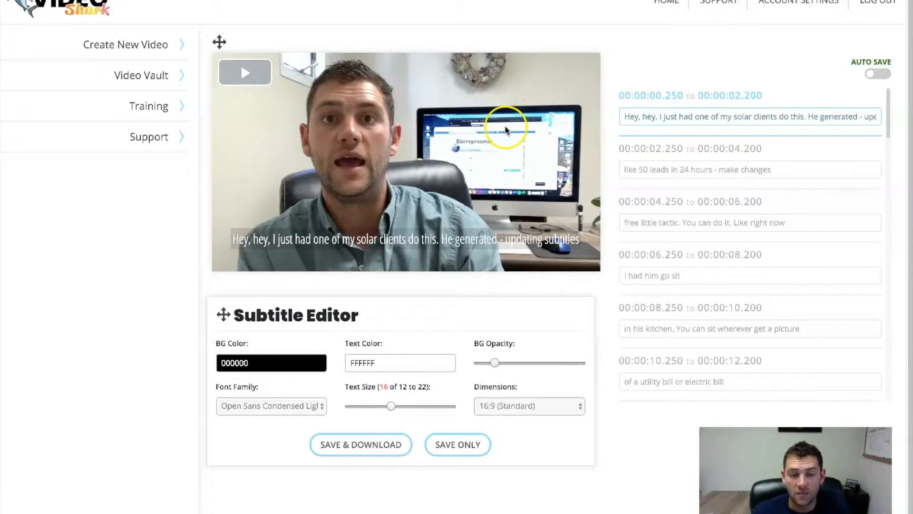
- Set the video dimensions to 1:1 (IG + FB Ads) and play the opening seconds to check the subtitle placement
left_click(523, 405)
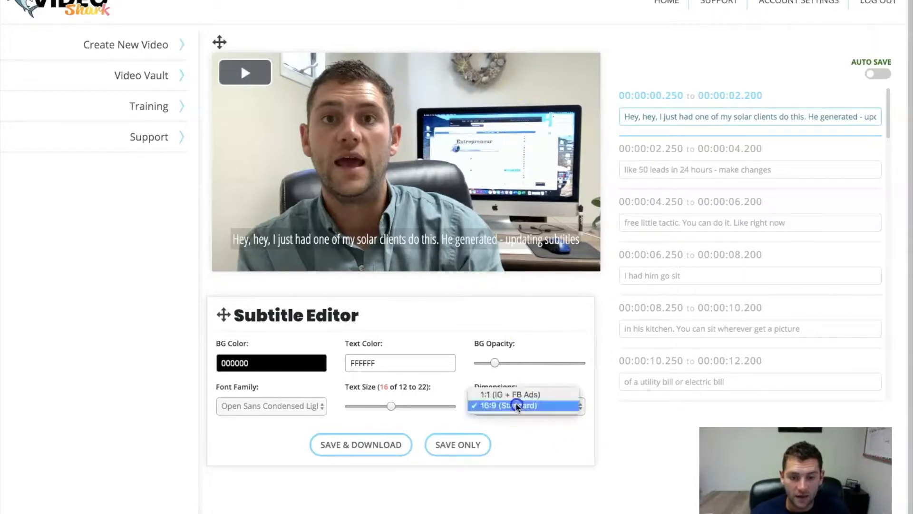
left_click(533, 396)
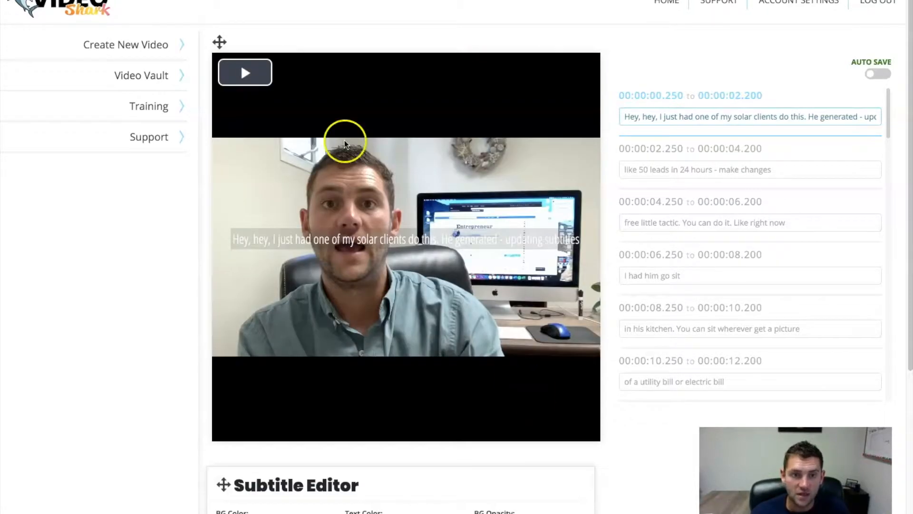
left_click_drag(215, 41, 214, 47)
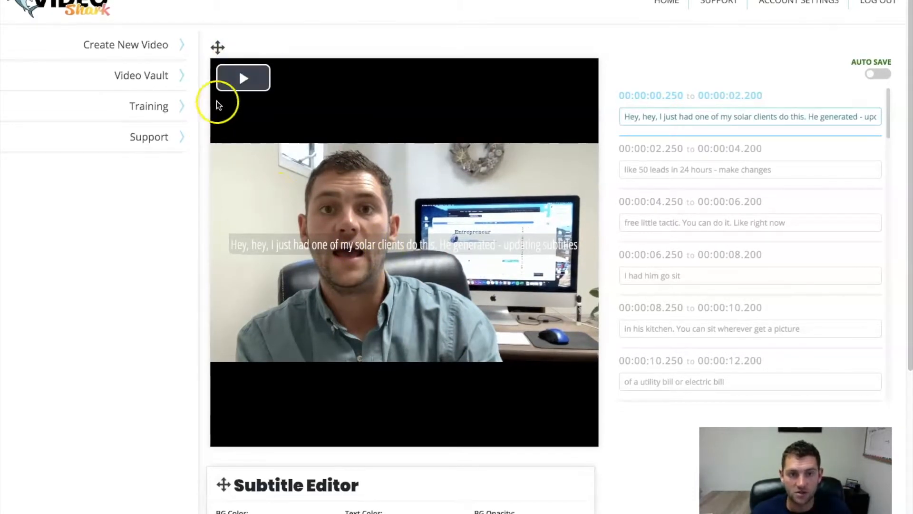
left_click(243, 78)
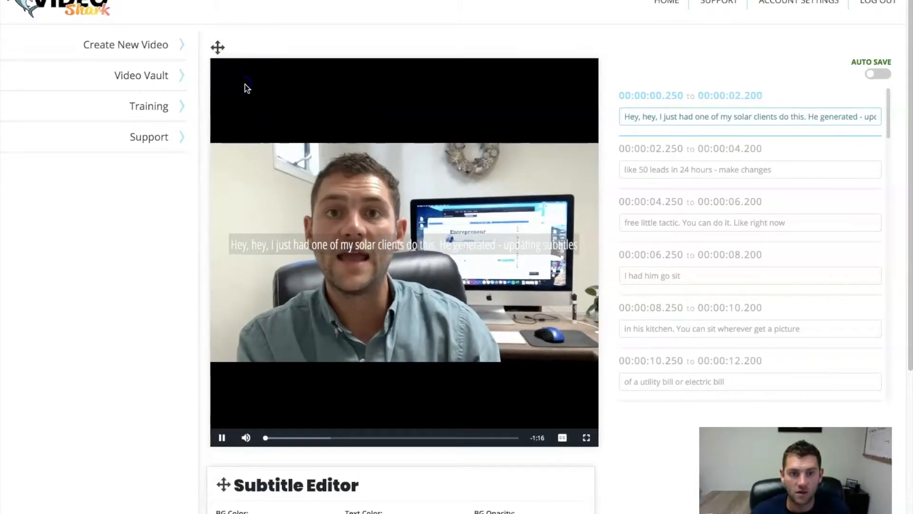
left_click(222, 438)
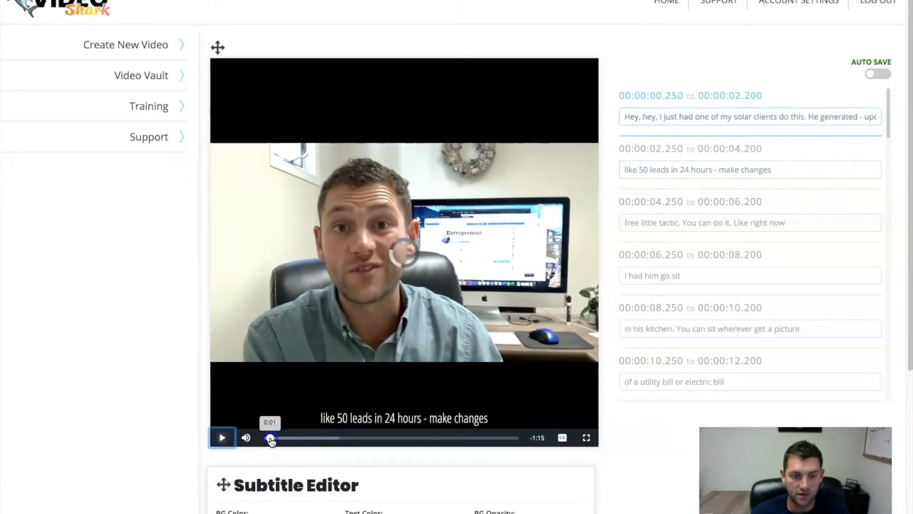
left_click(267, 437)
left_click(222, 437)
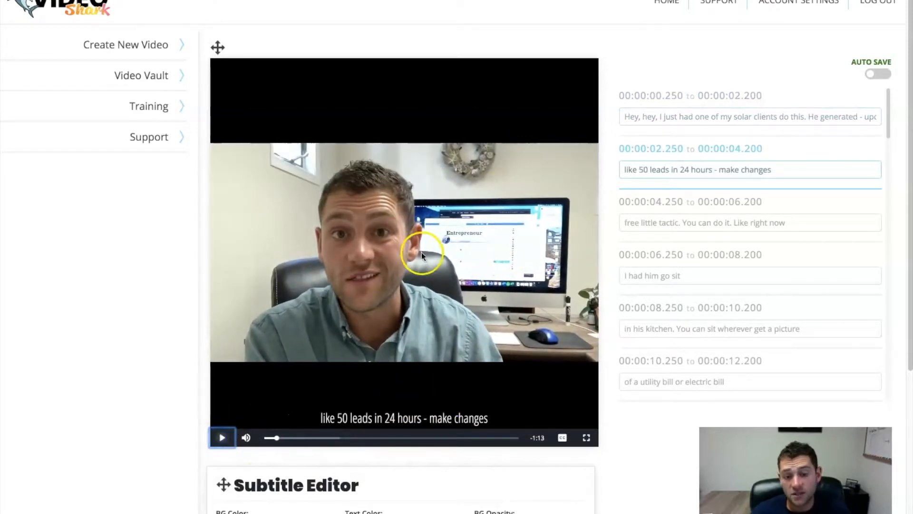
- Rearrange the workspace so the Subtitle and Headline Editor panel sits beside the video preview, level with its upper edge
scroll(444, 244, "down", 3)
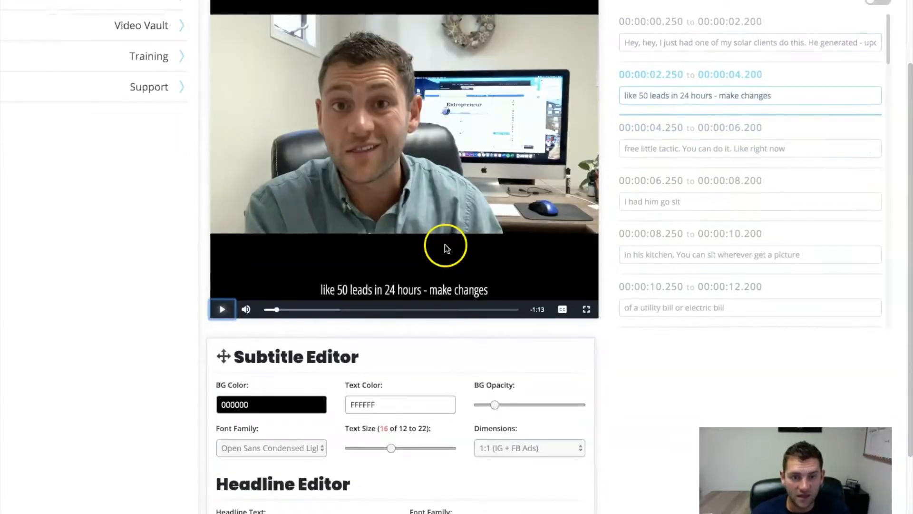
scroll(445, 244, "down", 3)
scroll(430, 342, "up", 1)
scroll(430, 341, "up", 5)
scroll(434, 149, "down", 2)
scroll(326, 126, "up", 2)
left_click_drag(218, 47, 41, 44)
left_click_drag(225, 485, 463, 68)
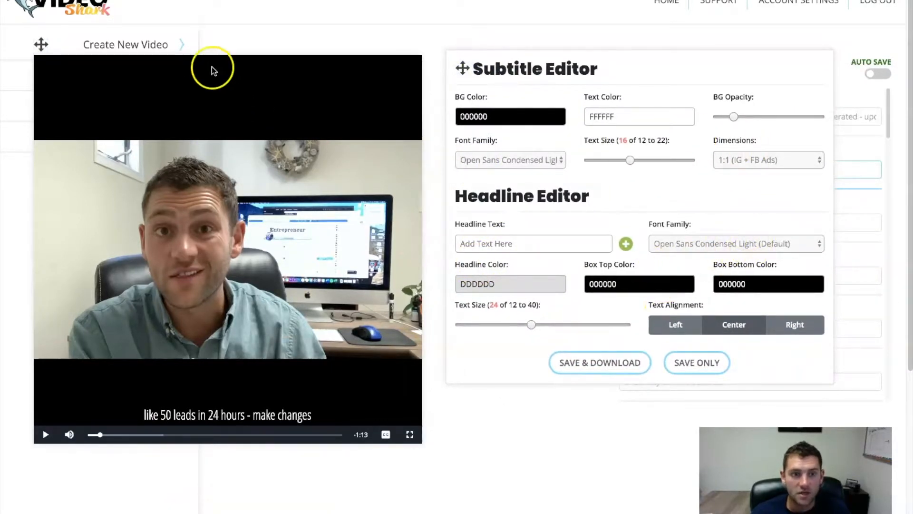
- Try switching the video dimensions from 1:1 to 16:9 (Standard)
left_click(784, 161)
left_click(748, 170)
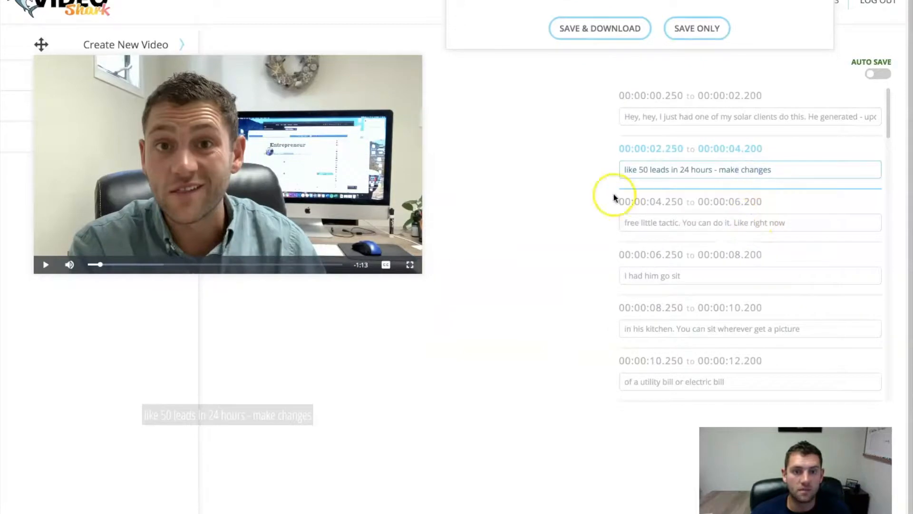
left_click_drag(494, 54, 487, 136)
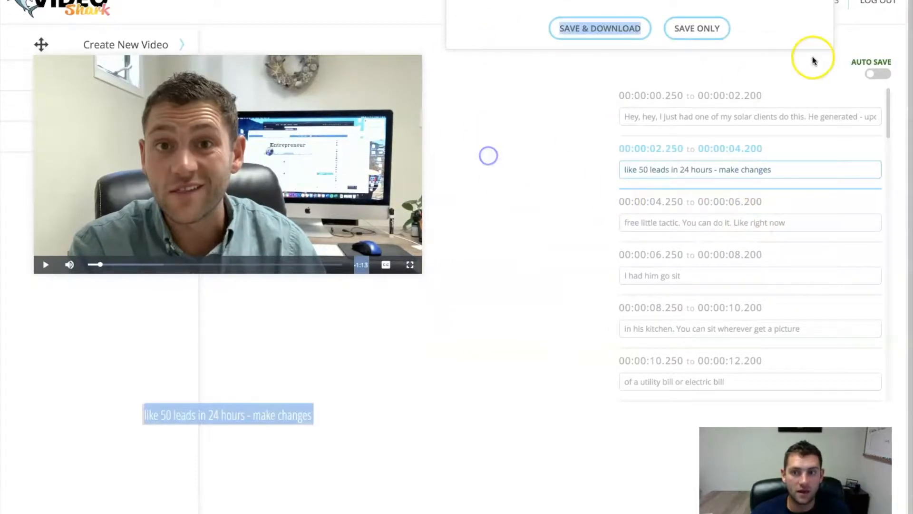
left_click_drag(813, 61, 808, 95)
- Move the Subtitle Editor panel lower on the page and set the video dimensions to 16:9 (Standard)
left_click_drag(40, 44, 174, 87)
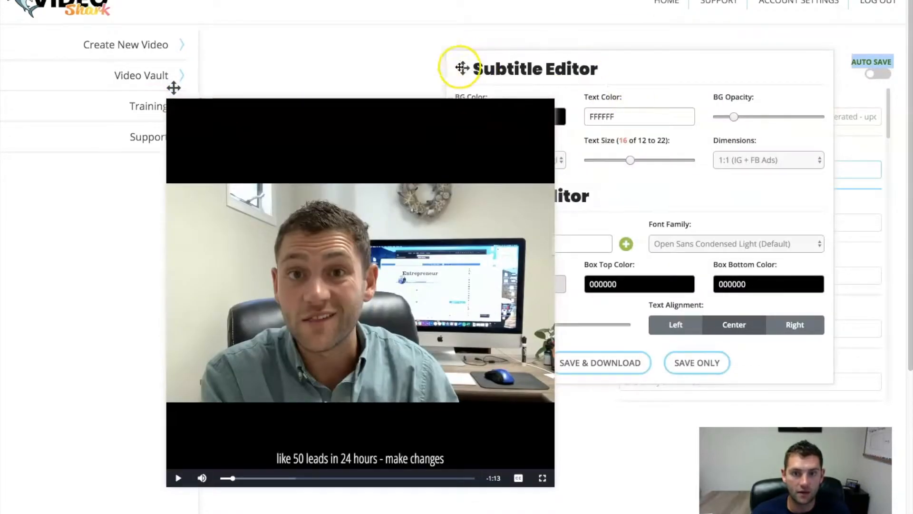
left_click_drag(174, 87, 87, 20)
left_click_drag(482, 195, 497, 89)
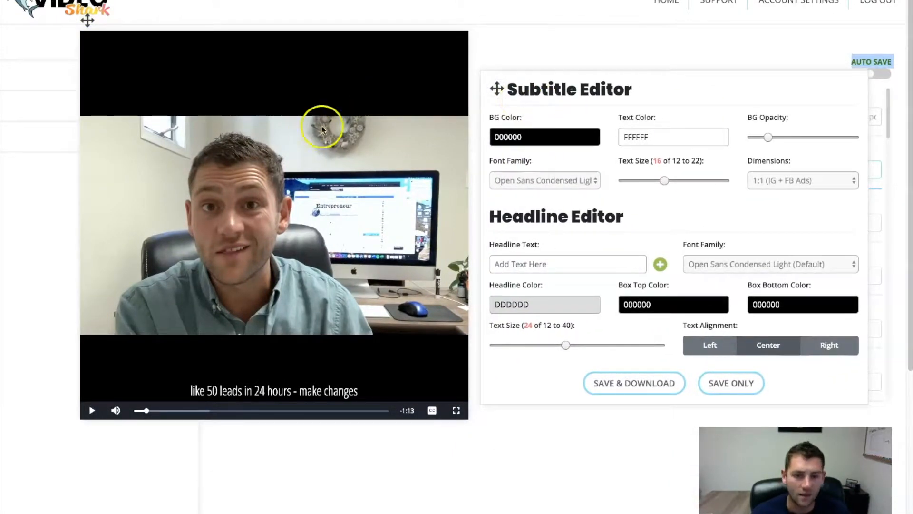
left_click_drag(497, 89, 417, 257)
left_click(717, 344)
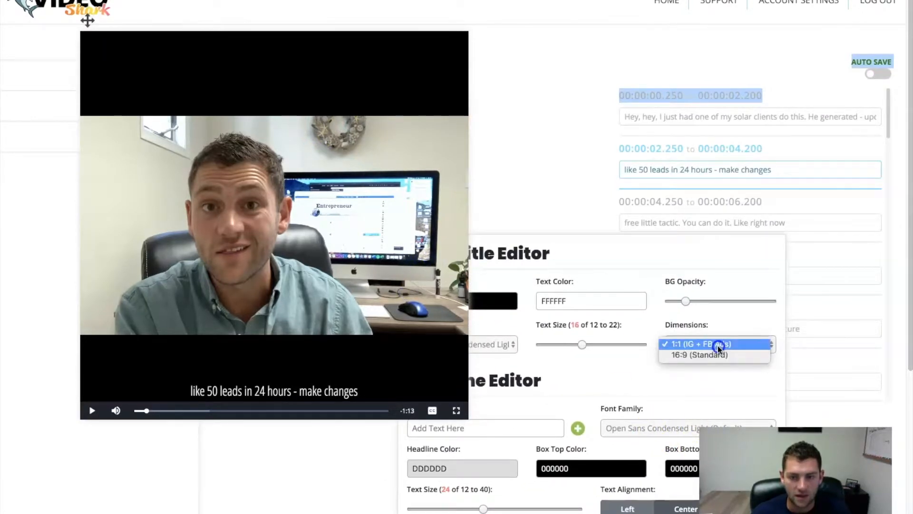
left_click(714, 356)
left_click(620, 98)
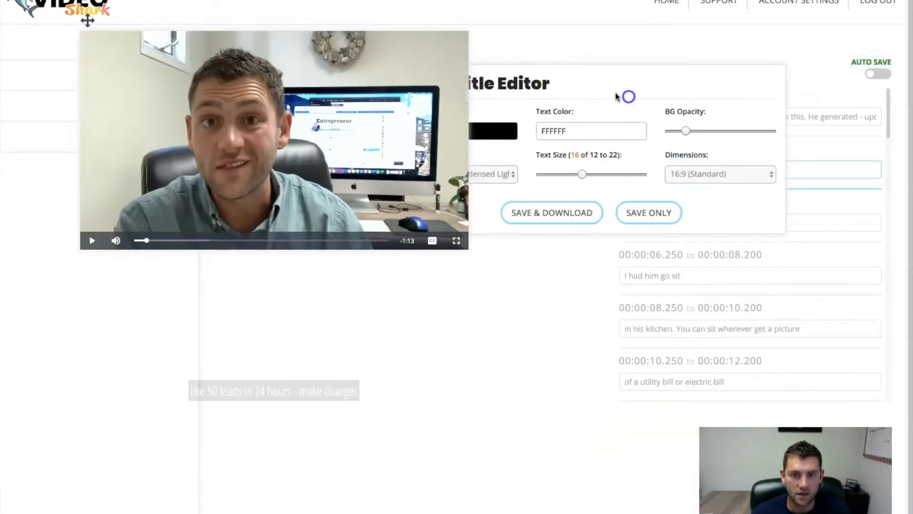
- Place the video preview beside the subtitle list with the Subtitle Editor panel beneath it, and play a short stretch of the video
left_click_drag(87, 20, 5, 52)
left_click_drag(415, 82, 373, 373)
left_click_drag(6, 52, 237, 50)
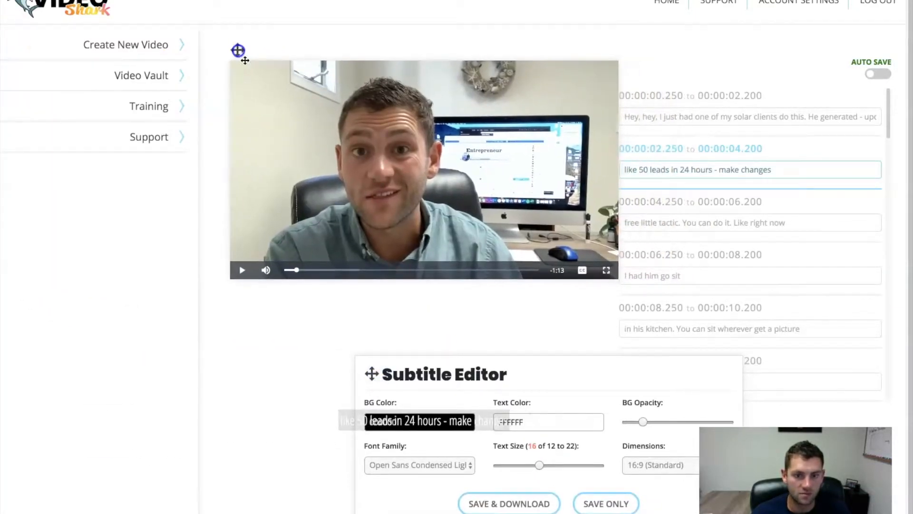
left_click_drag(372, 374, 249, 316)
left_click(242, 270)
left_click(242, 270)
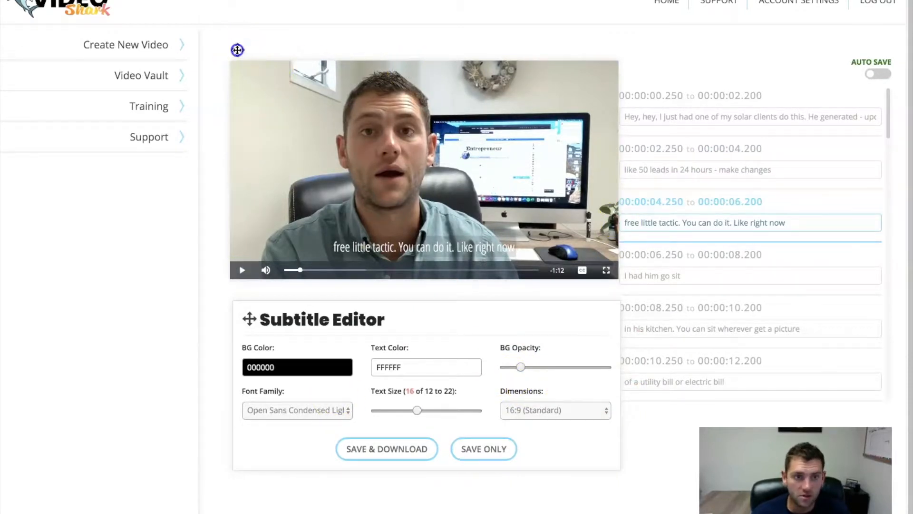
- Nudge the video preview and the Subtitle Editor panel so both clear the subtitle list and line up with each other
left_click_drag(237, 50, 215, 41)
left_click(673, 123)
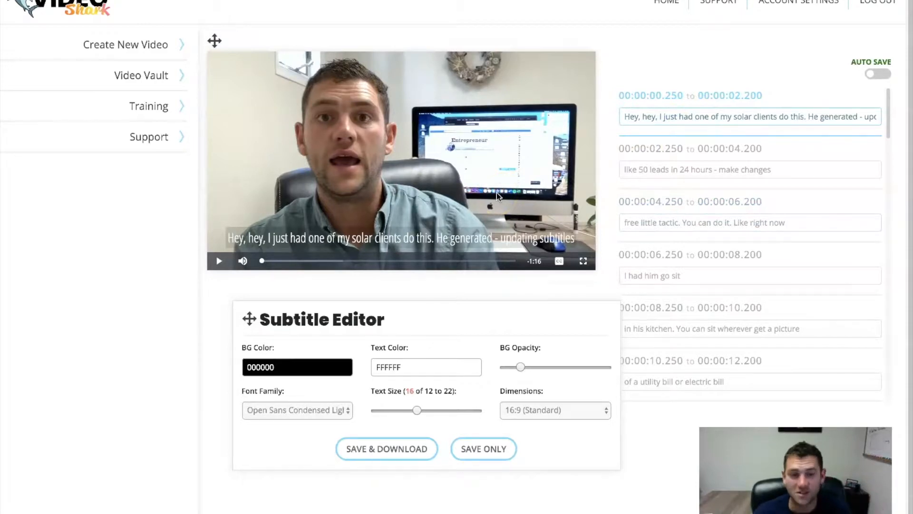
left_click_drag(249, 320, 224, 316)
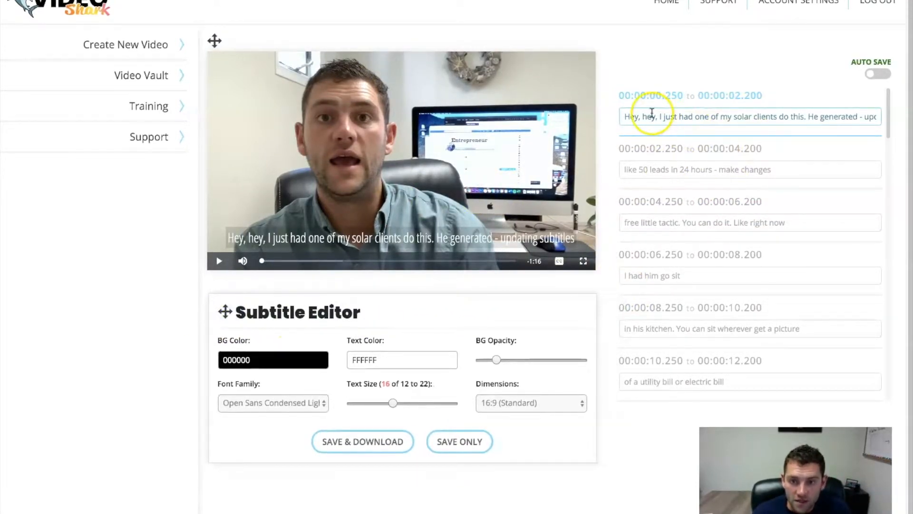
- Remove the repeated "hey," from the first subtitle line so it starts "Hey, I just had", and turn auto save on
left_click(642, 119)
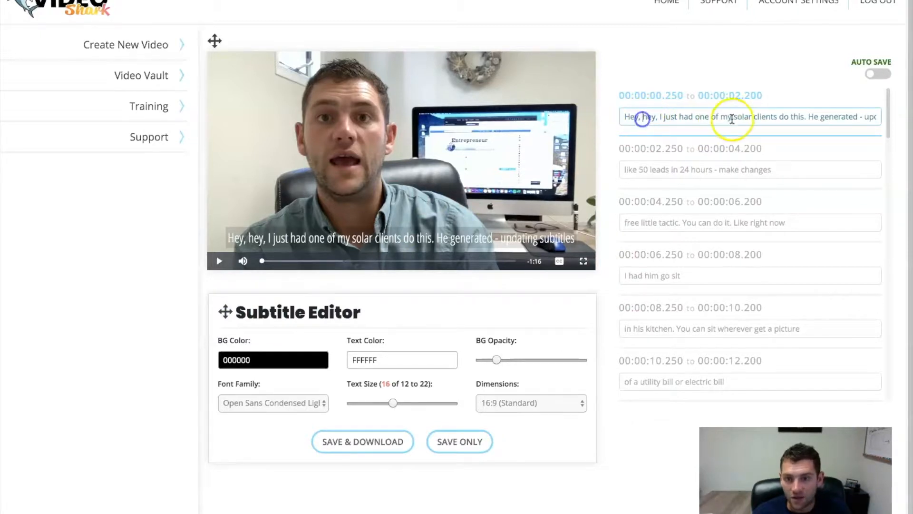
key("BackSpace")
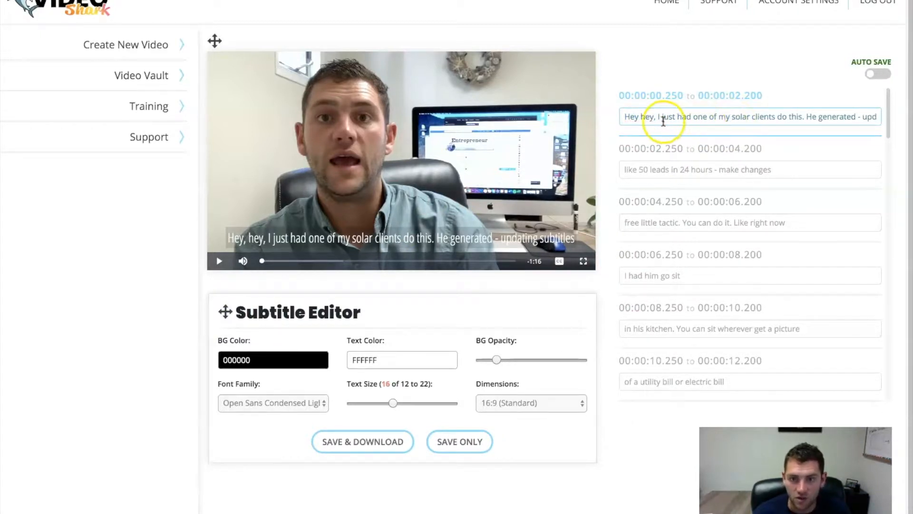
key("BackSpace")
key("BackSpace")
key("BackSpace")
key("BackSpace")
key("BackSpace")
type("y")
left_click(873, 74)
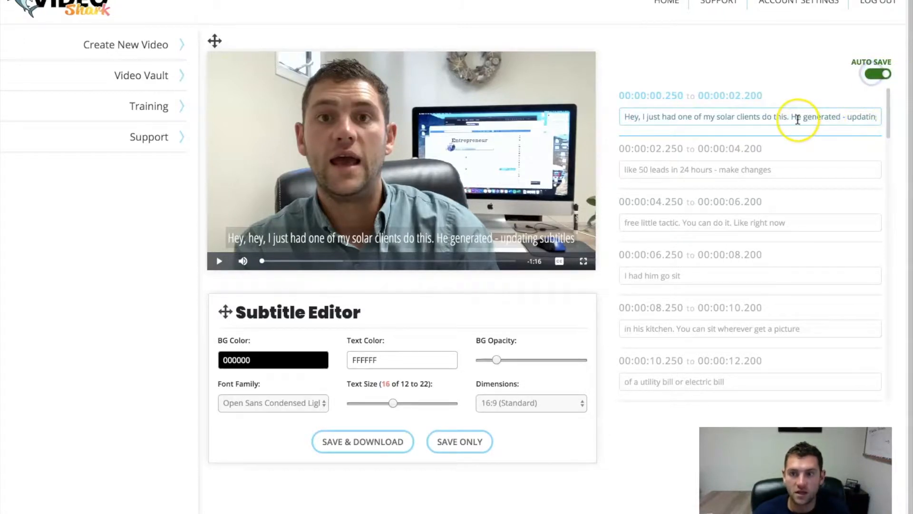
- Delete "- updating subtitles" from the first subtitle line and replace "- make changes" with "!" in the second
left_click_drag(851, 118, 897, 118)
key("BackSpace")
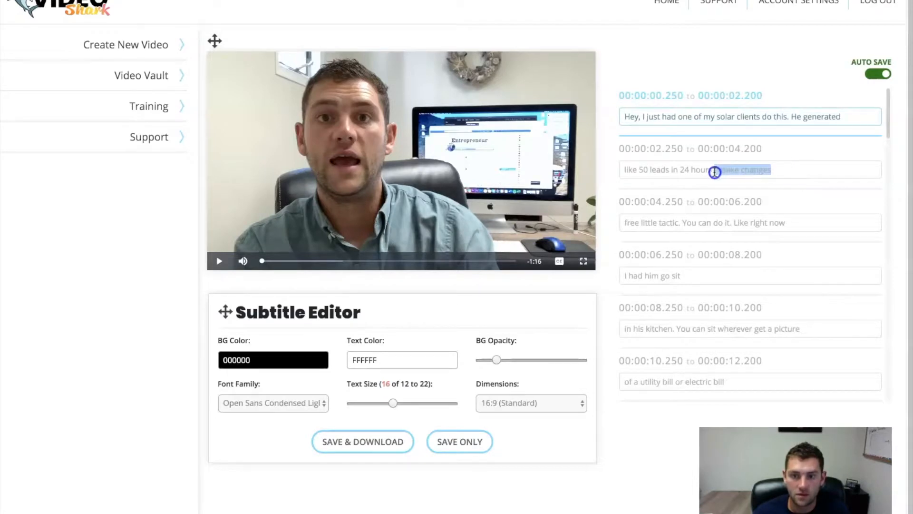
key("BackSpace")
key("Escape")
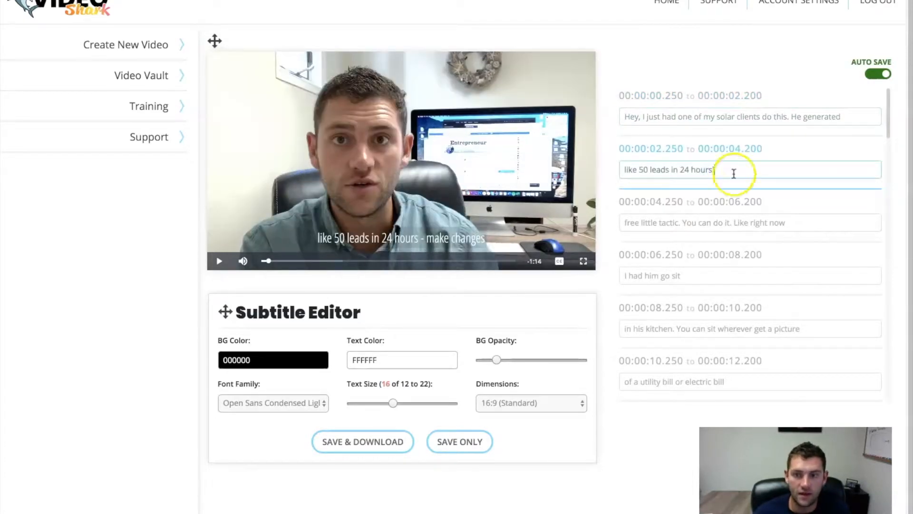
- Add a comma to the end of the third subtitle line so it ends "Like right now,"
left_click(744, 214)
left_click(782, 222)
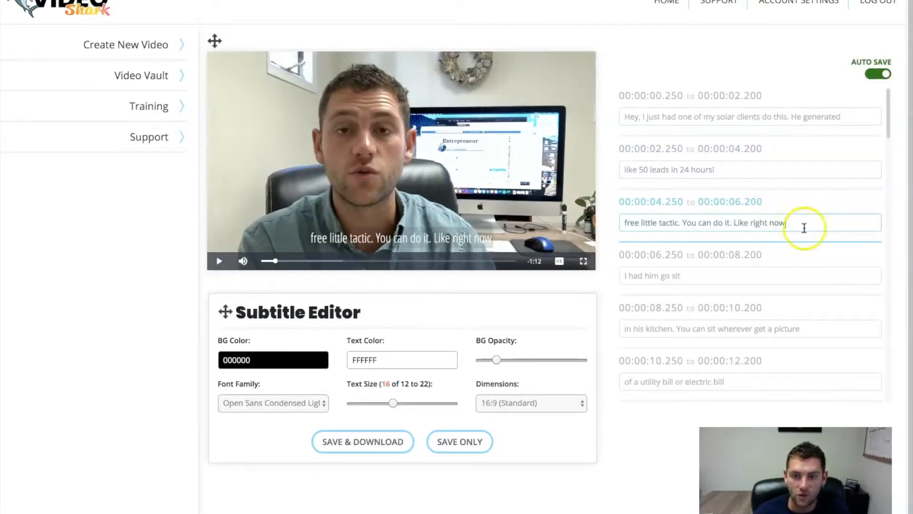
left_click(801, 222)
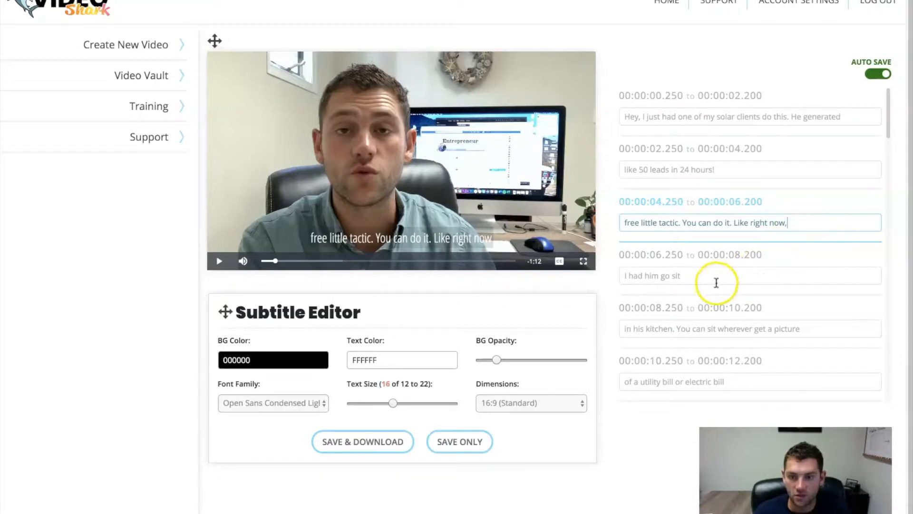
left_click(713, 282)
left_click_drag(734, 222, 797, 221)
left_click(794, 220)
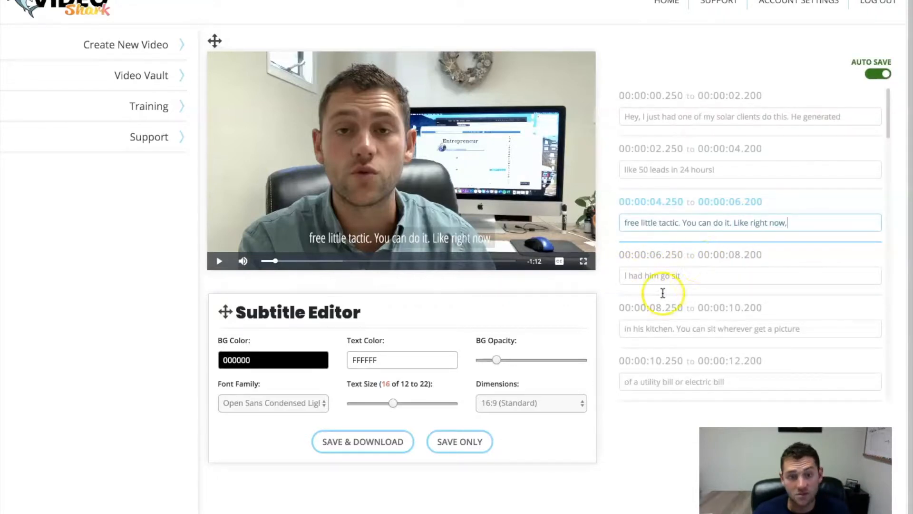
- Play the video from the third subtitle through the fifth to check the edited subtitles
left_click(219, 262)
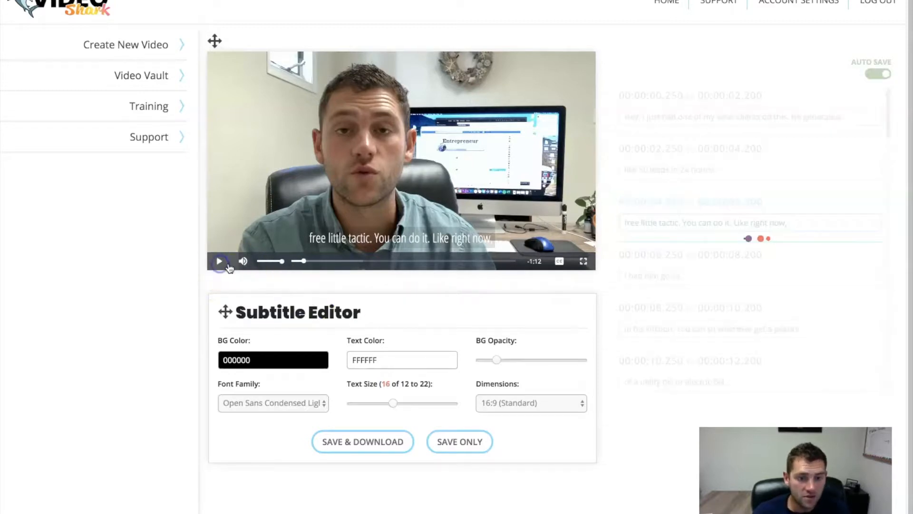
left_click(218, 262)
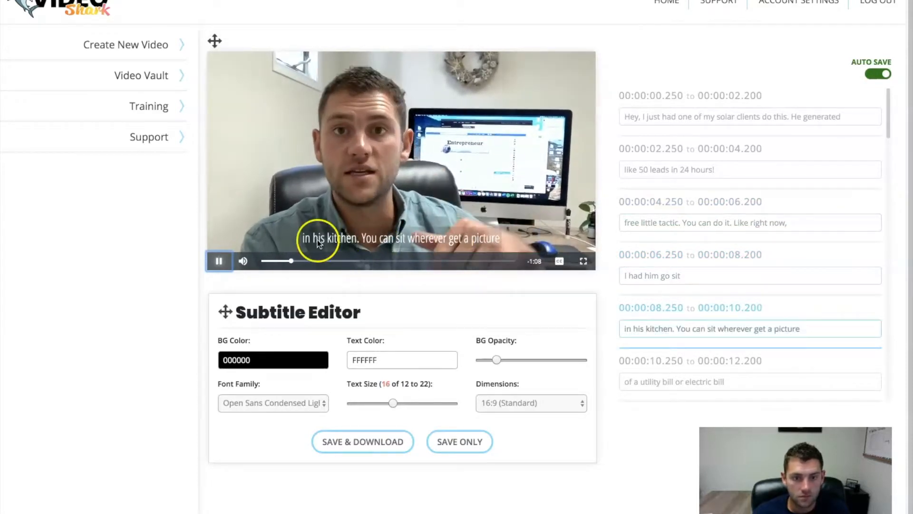
left_click(218, 258)
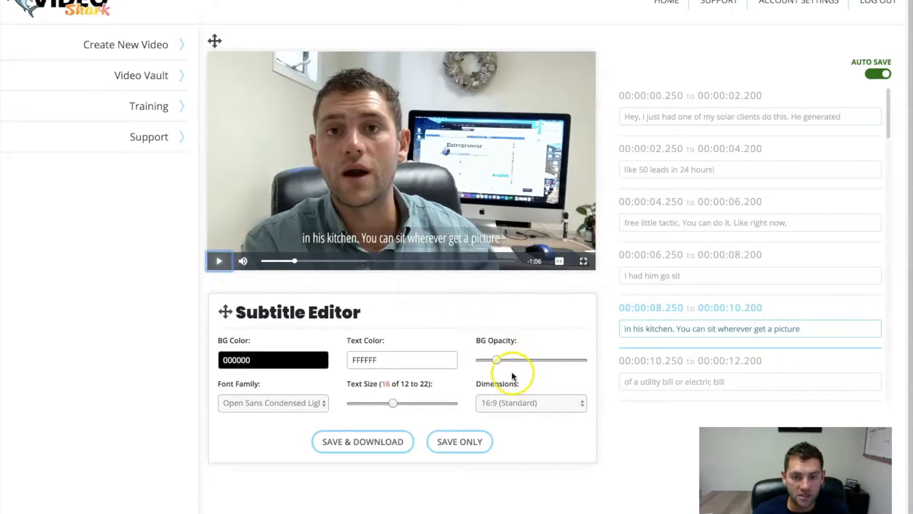
- Set the subtitle background color to red FF0000 and raise its opacity to nearly full
left_click_drag(499, 362, 576, 360)
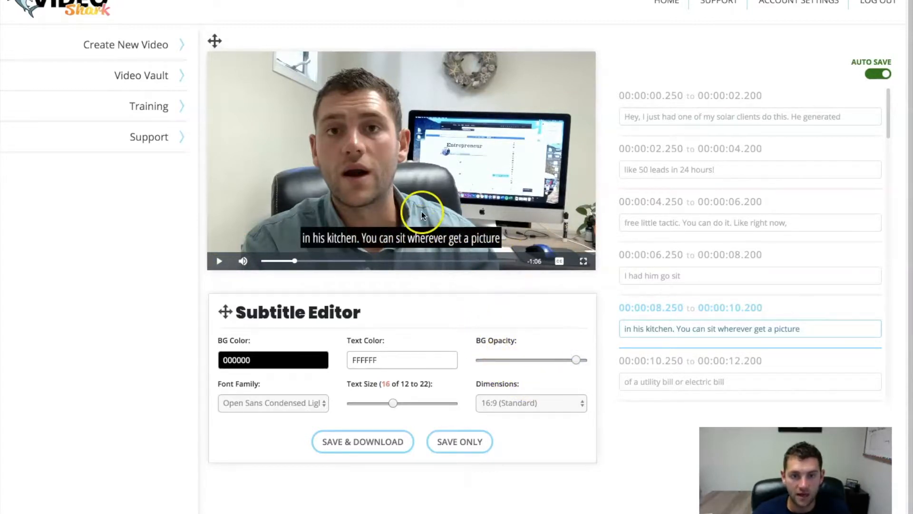
left_click_drag(563, 356, 511, 360)
left_click(250, 353)
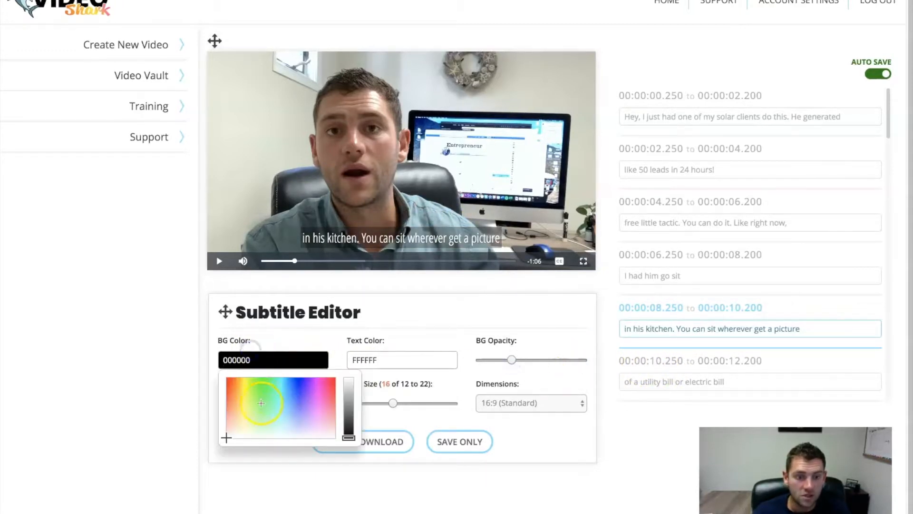
left_click_drag(252, 396, 202, 373)
left_click_drag(510, 361, 581, 359)
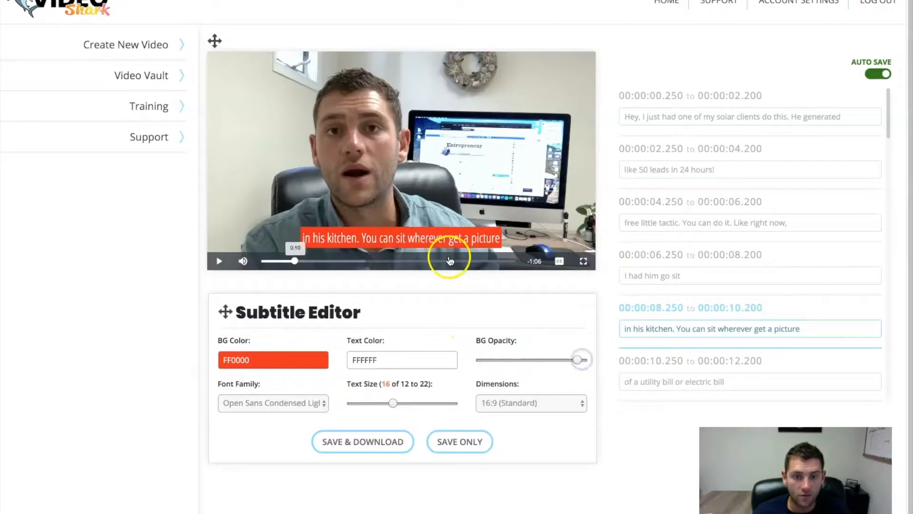
- Set the subtitle text color to black 000000 and the text size to 19
left_click(373, 359)
left_click_drag(367, 395, 472, 408)
left_click_drag(477, 379, 477, 461)
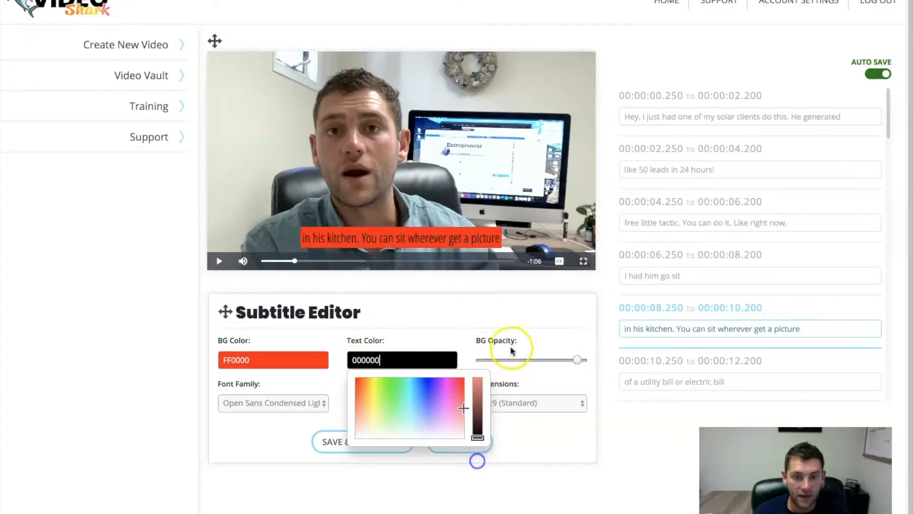
left_click(596, 359)
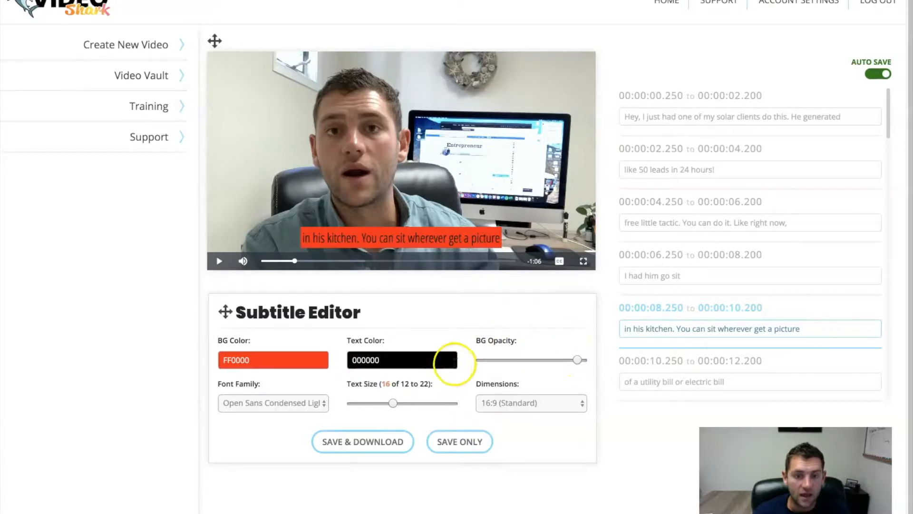
mouse_move(403, 404)
left_mouse_down()
mouse_move(449, 404)
mouse_move(420, 404)
left_mouse_up()
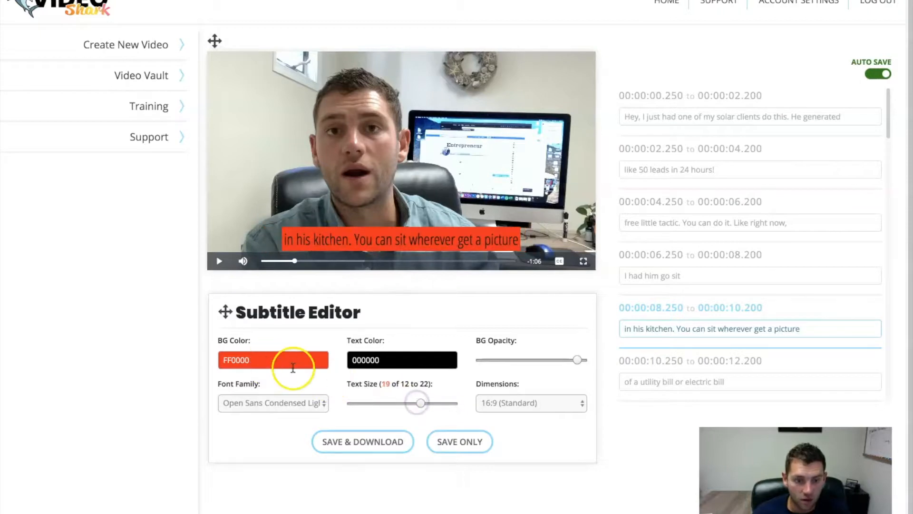
- Change the subtitle background color to white FFFFFF and set its opacity to about 80 percent
left_click_drag(577, 362, 524, 360)
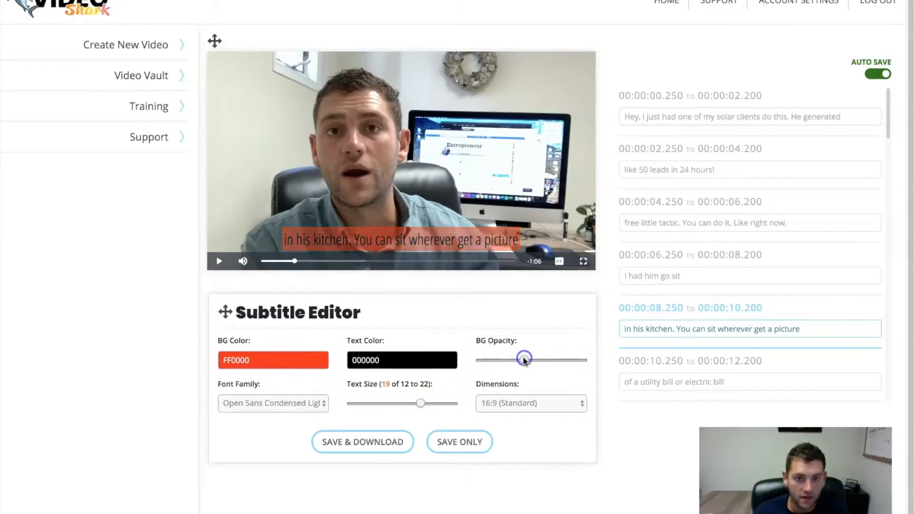
left_click(277, 353)
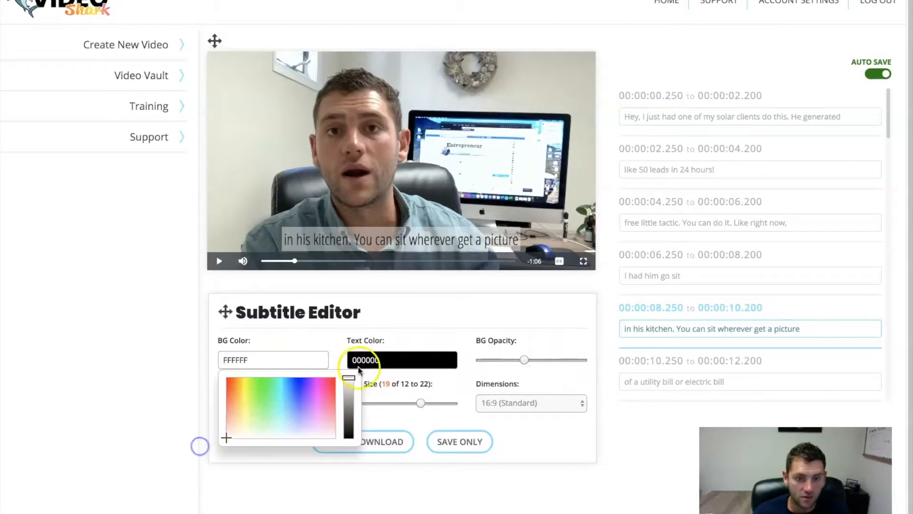
left_click(530, 359)
left_click_drag(530, 359, 566, 359)
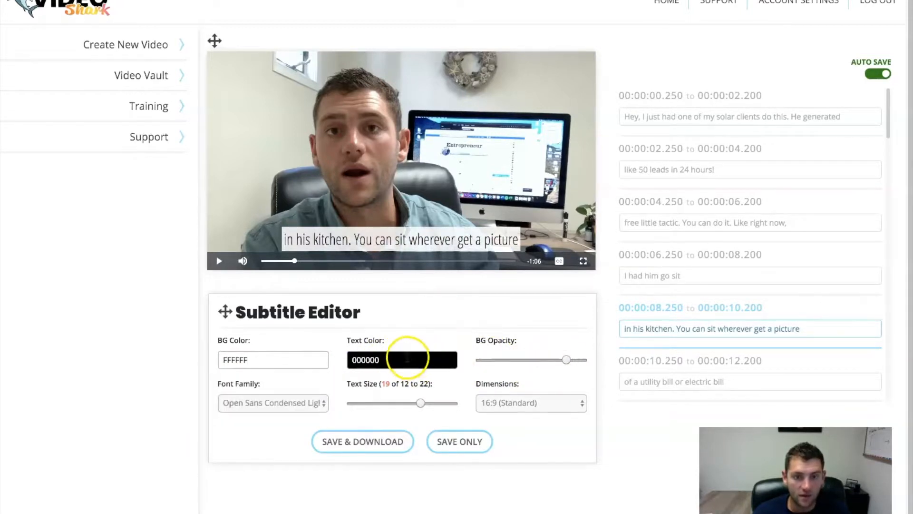
- Set the subtitle text color to blue 0010FF
left_click(408, 360)
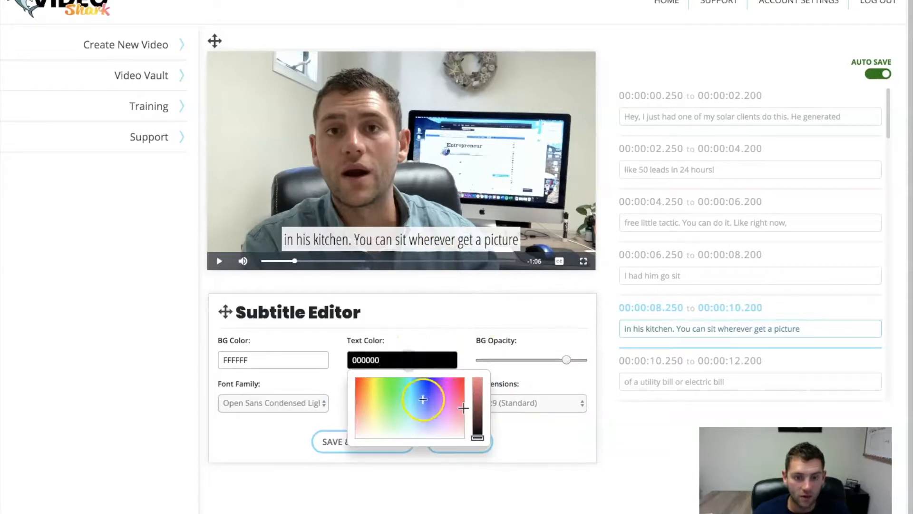
left_click(426, 377)
left_click(507, 328)
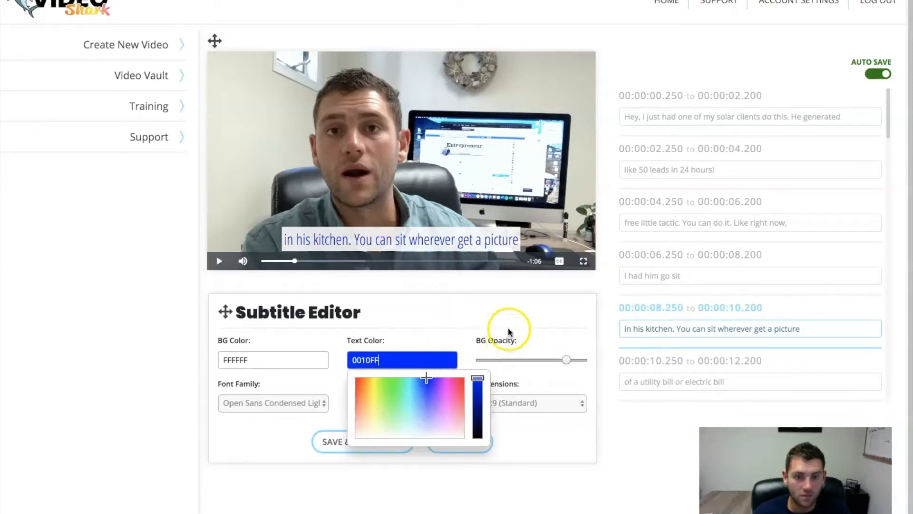
- Try the Open Sans Condensed and Comfortaa subtitle fonts, and set the font family to Indie Flower
left_click(269, 405)
left_click(254, 414)
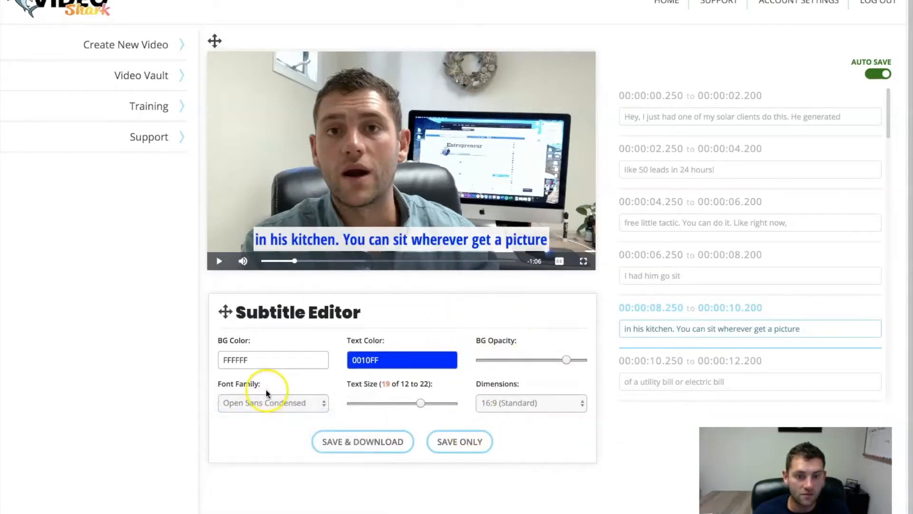
left_click(270, 400)
left_click(268, 424)
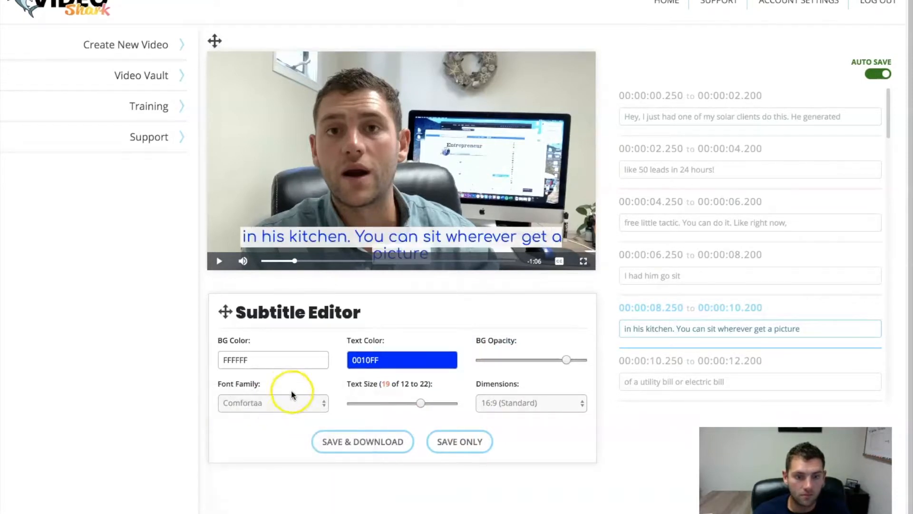
left_click(257, 404)
left_click(255, 434)
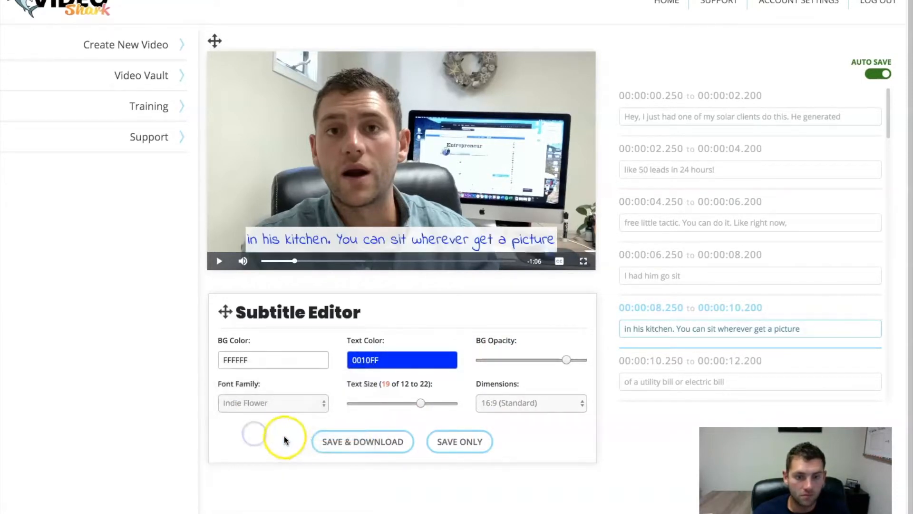
- Set the subtitle text size to 16, try the Acme font, and set the font family to Fjalla One
left_click_drag(421, 405, 392, 404)
left_click(252, 406)
left_click(255, 432)
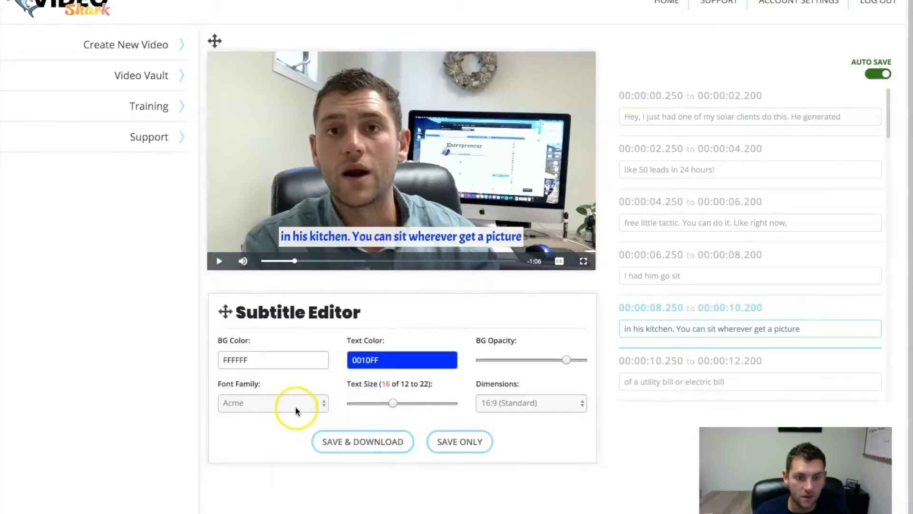
left_click(273, 407)
left_click(273, 422)
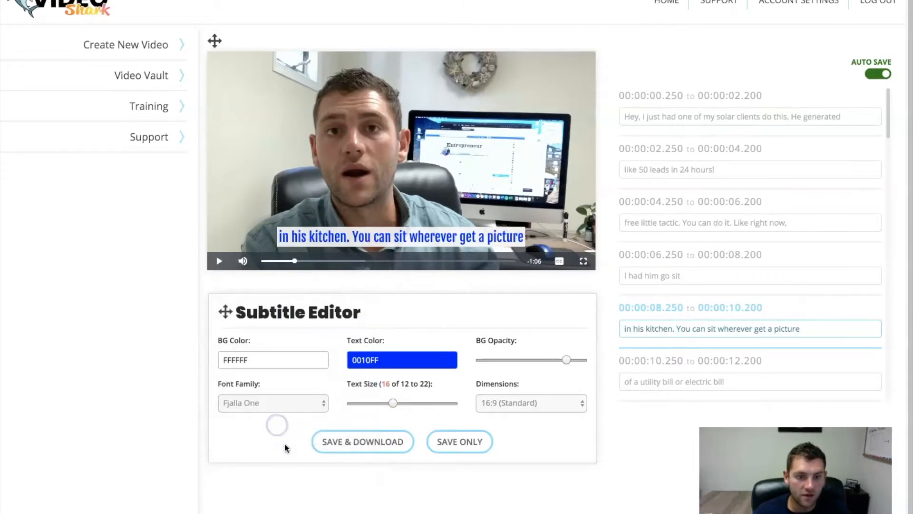
- Play a short part of the video to preview the restyled subtitles, and save the project
left_click(217, 262)
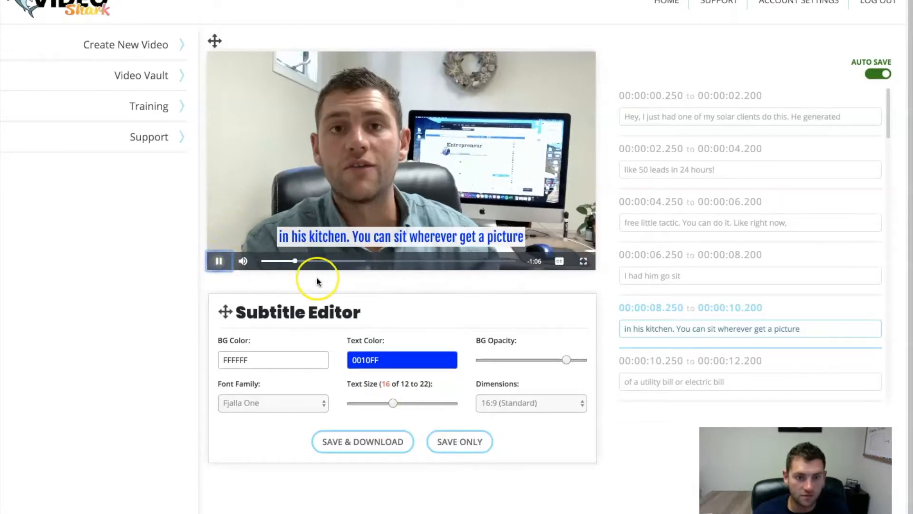
left_click(217, 261)
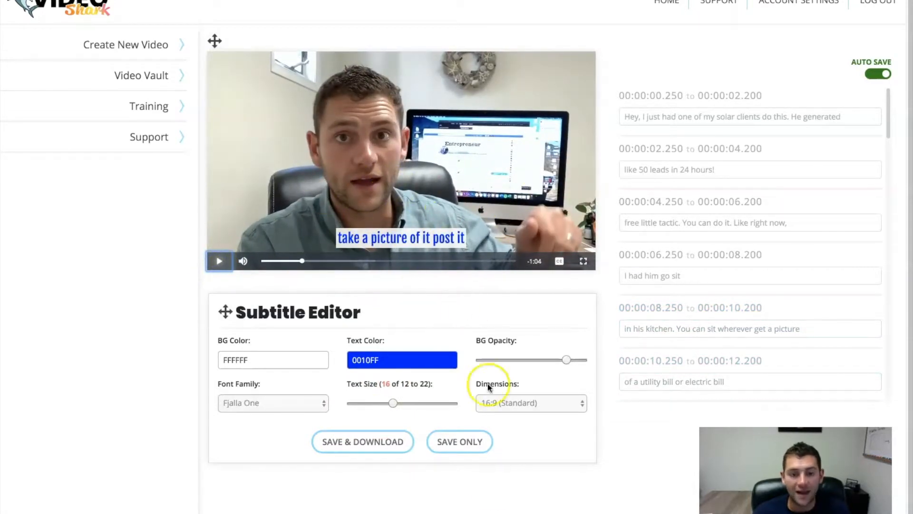
left_click(462, 443)
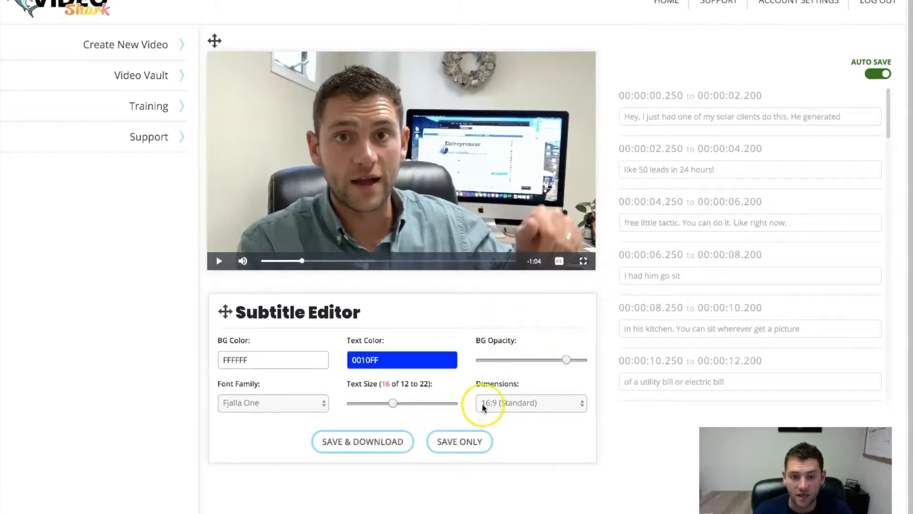
- Check the dimension options, keep 16:9 (Standard), and save and download the subtitled video
left_click(510, 403)
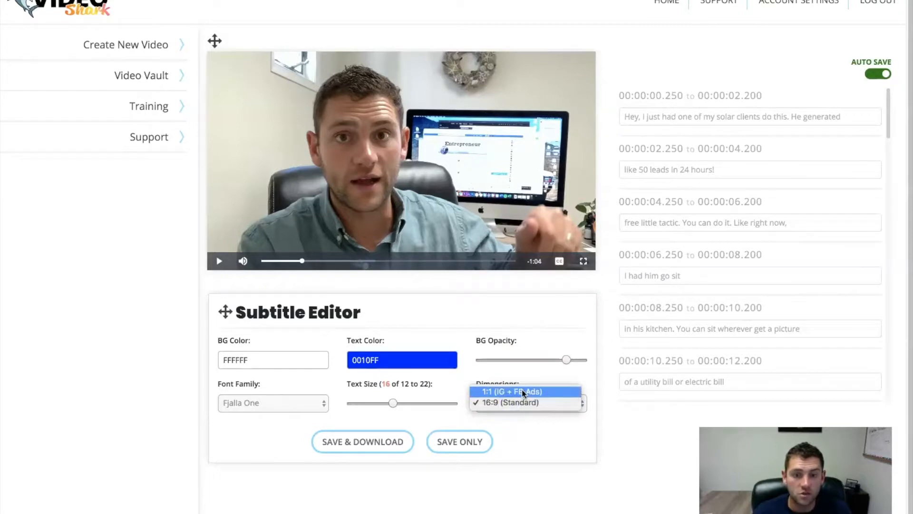
left_click(462, 303)
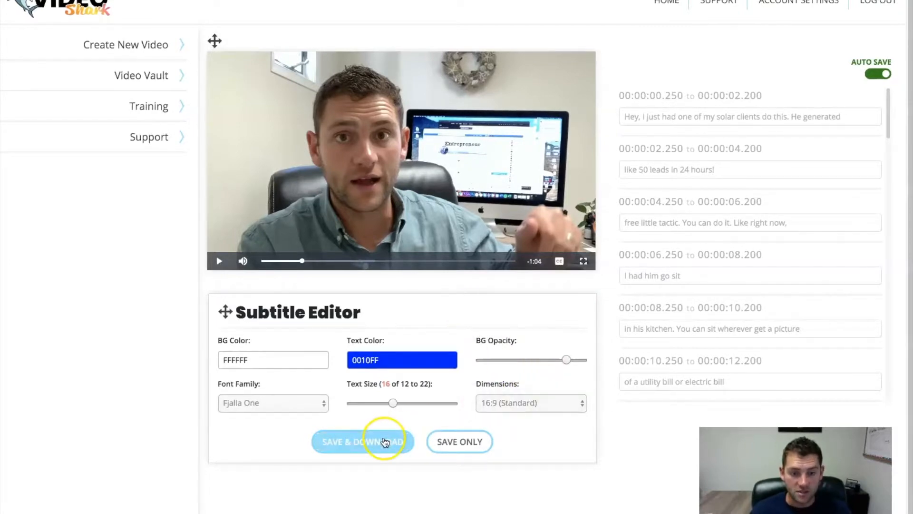
left_click(384, 436)
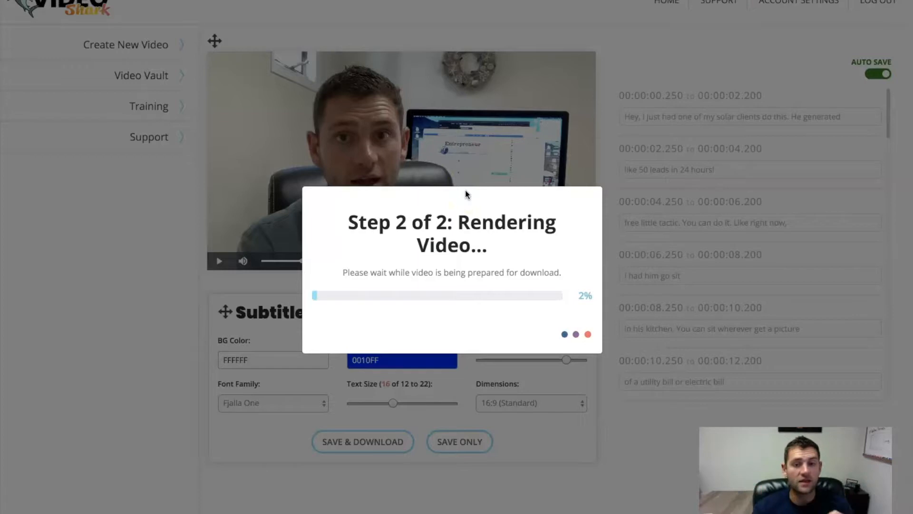
left_click(494, 195)
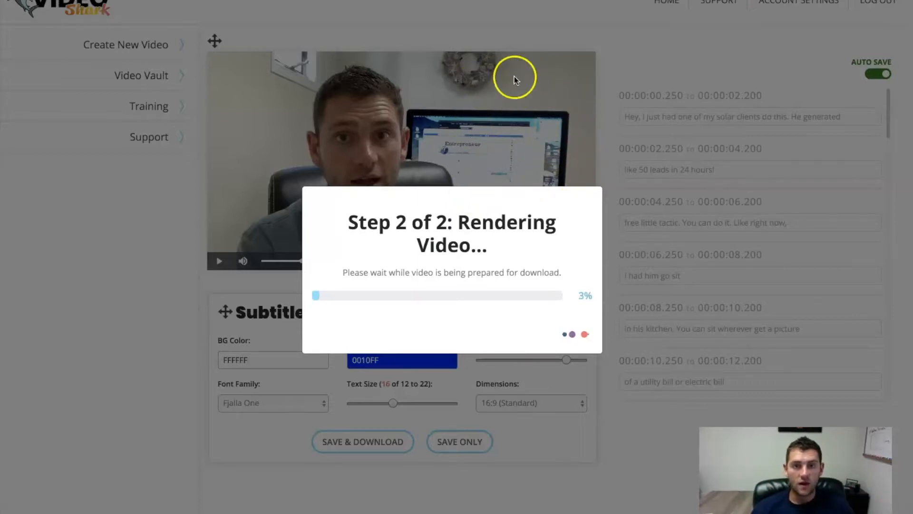
- Open Video Shark in a new browser tab and open IMG_5668.MOV from the Video Vault for editing
key("super+t")
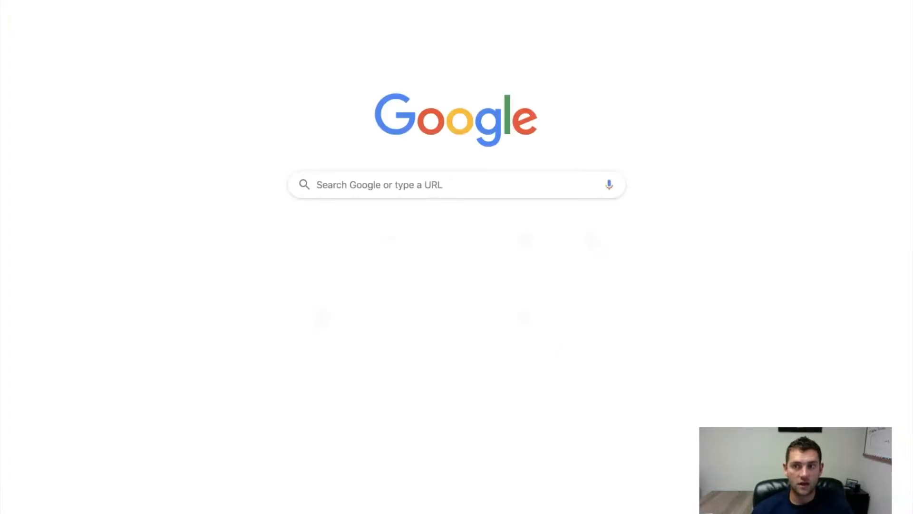
type("vid")
key("Return")
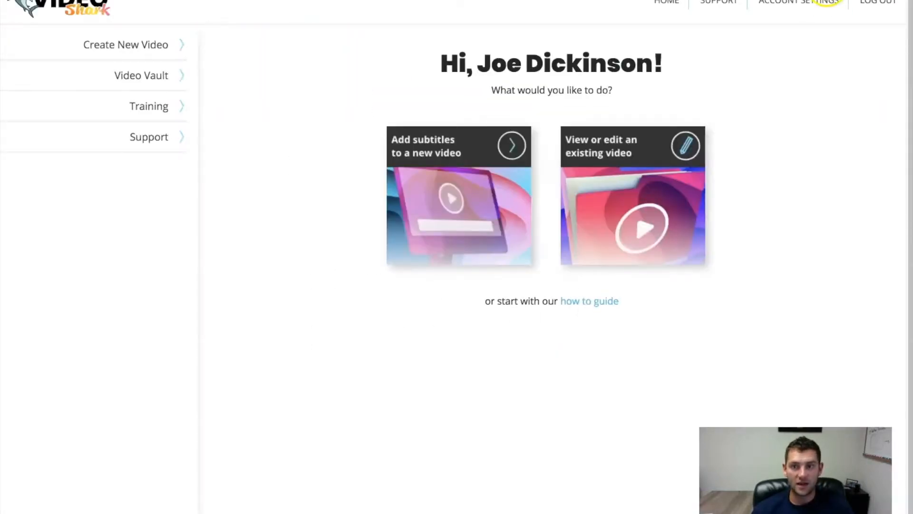
left_click(127, 76)
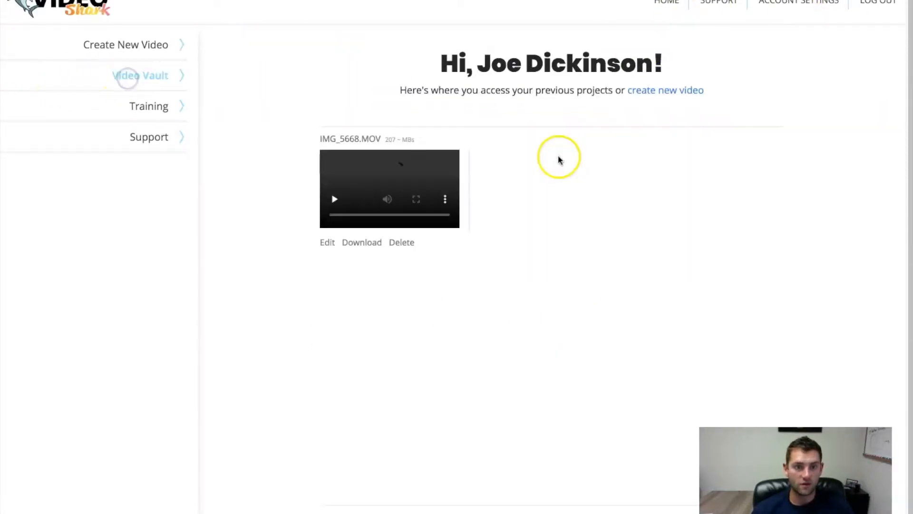
left_click(328, 243)
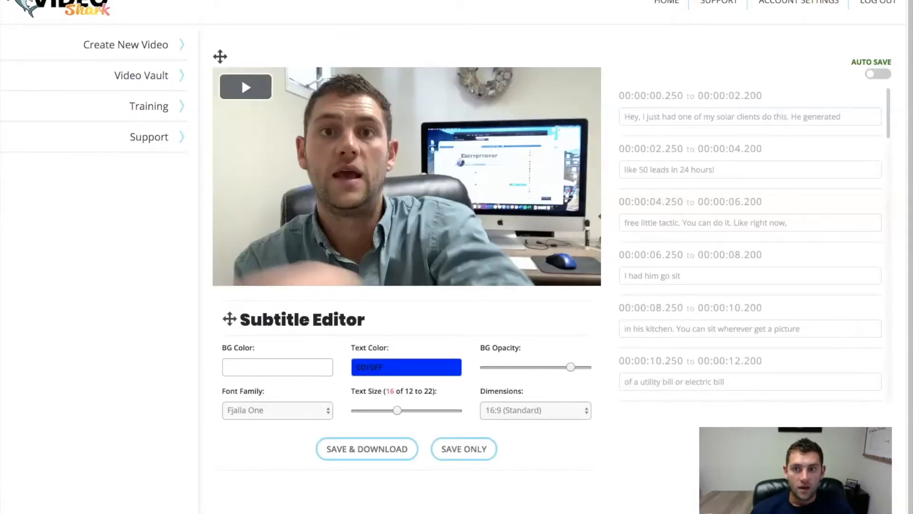
- Preview the start of the video and change its dimensions to 1:1 (IG + FB Ads)
left_click(261, 96)
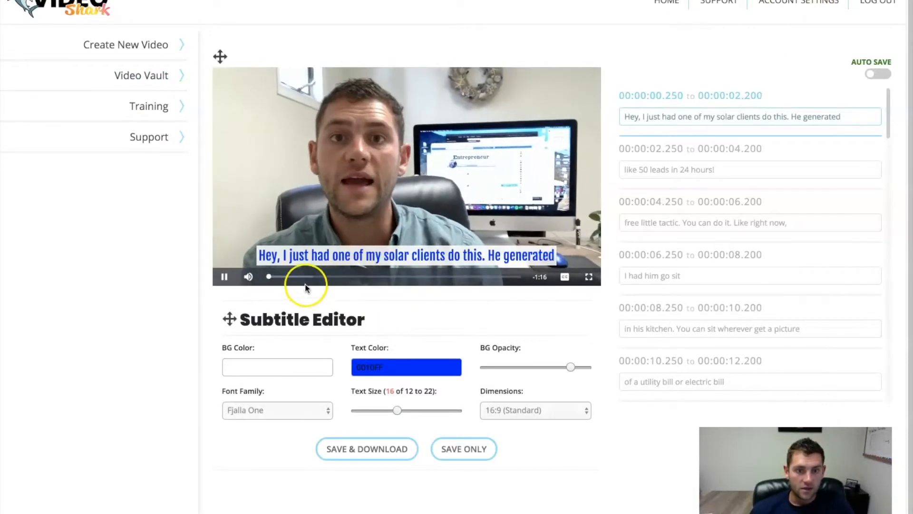
left_click(224, 277)
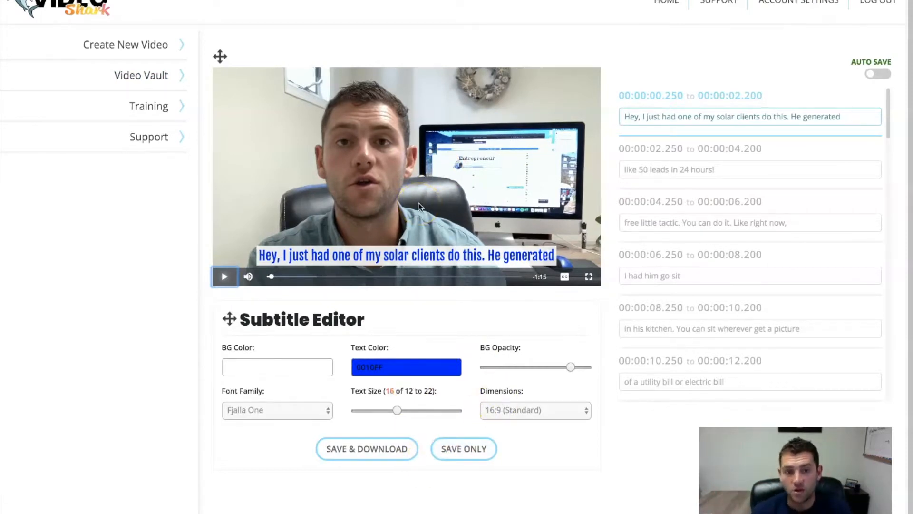
left_click(554, 405)
left_click(546, 400)
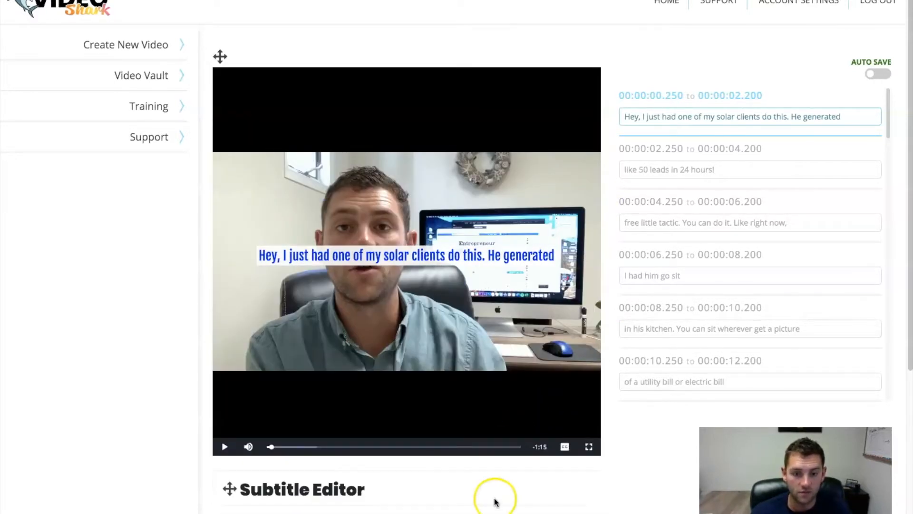
- Play a few seconds of the square video and examine the subtitle placement, the black bars and the headline options
scroll(504, 489, "down", 2)
scroll(509, 466, "up", 2)
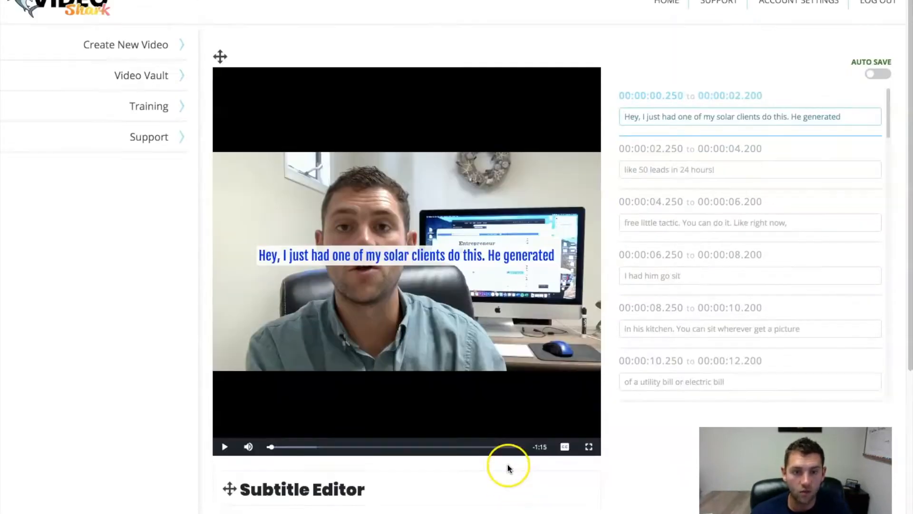
scroll(243, 457, "down", 2)
scroll(246, 402, "up", 1)
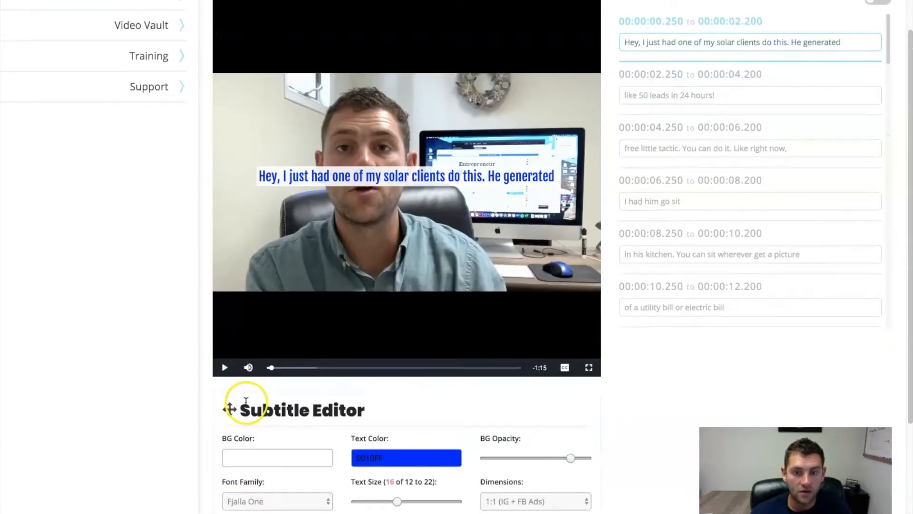
scroll(426, 464, "up", 2)
scroll(369, 423, "down", 3)
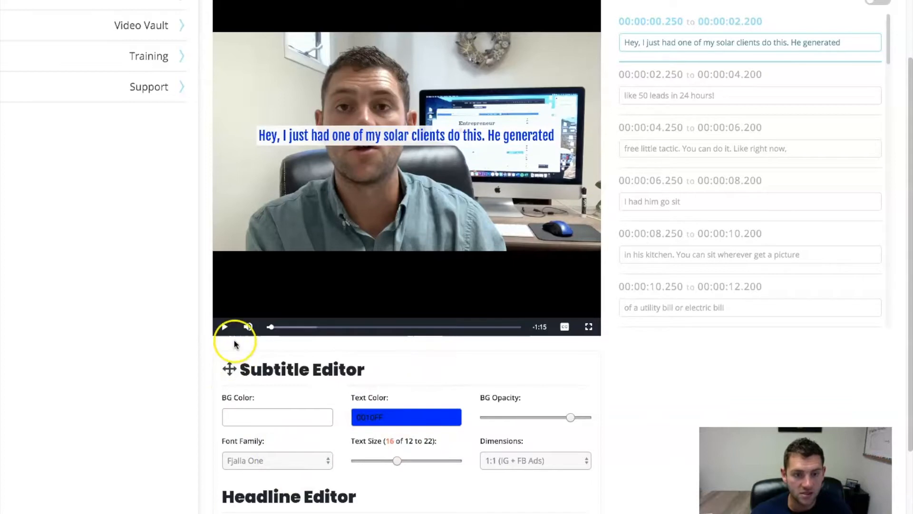
left_click(224, 328)
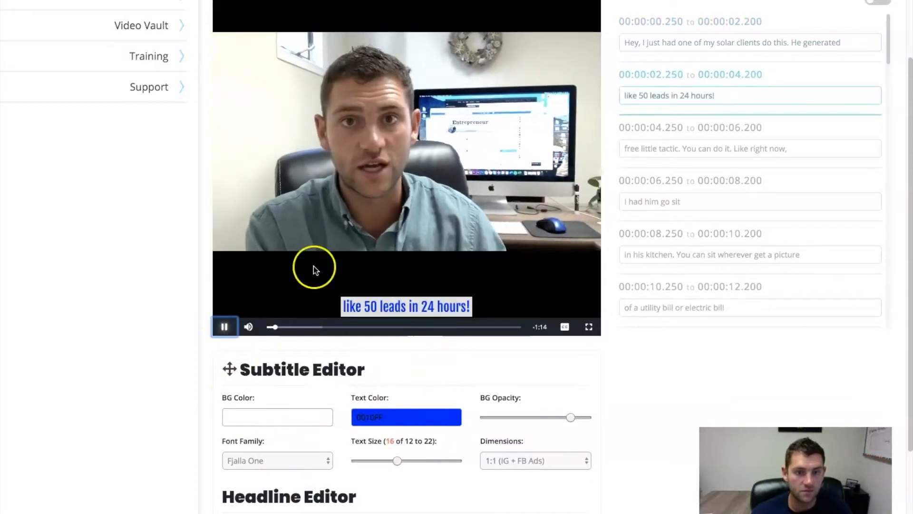
left_click(226, 328)
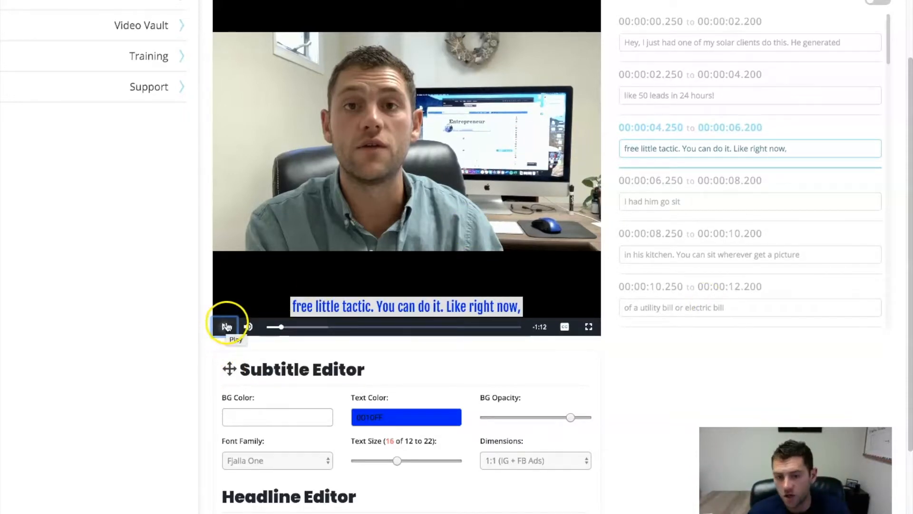
scroll(320, 392, "down", 2)
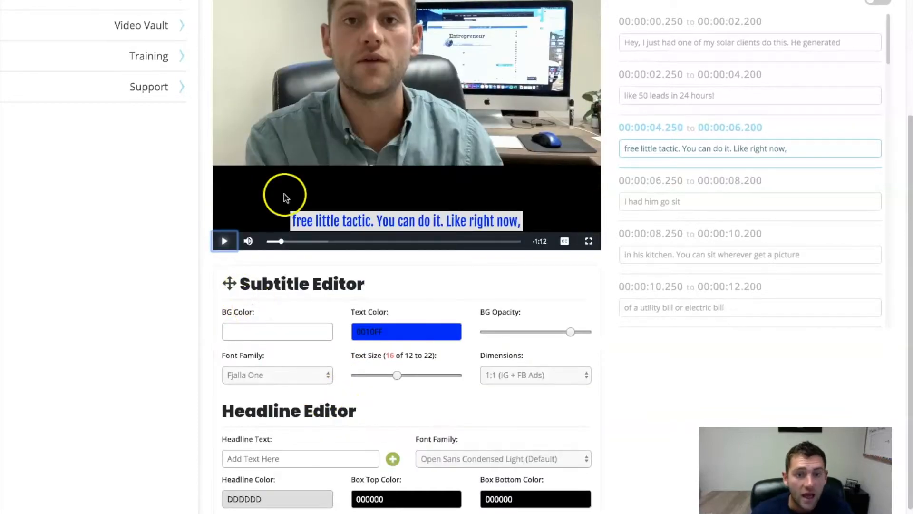
scroll(285, 198, "up", 3)
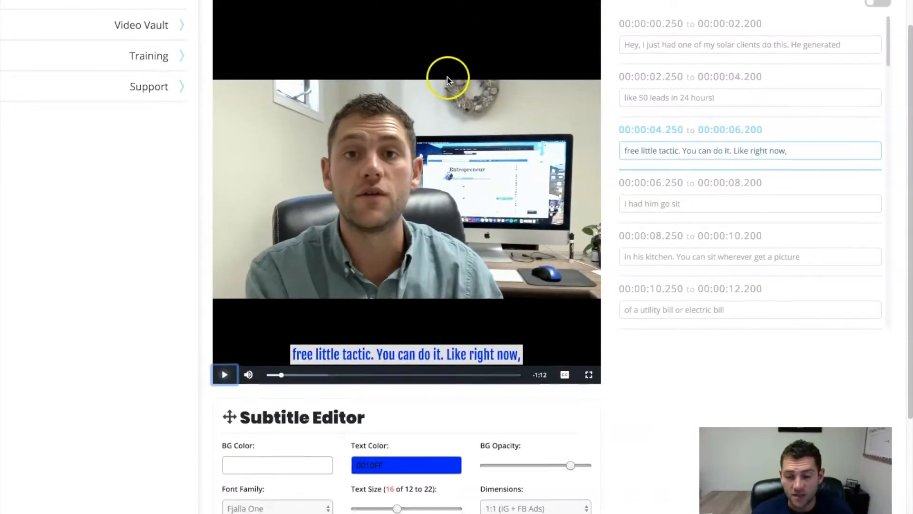
scroll(381, 240, "down", 3)
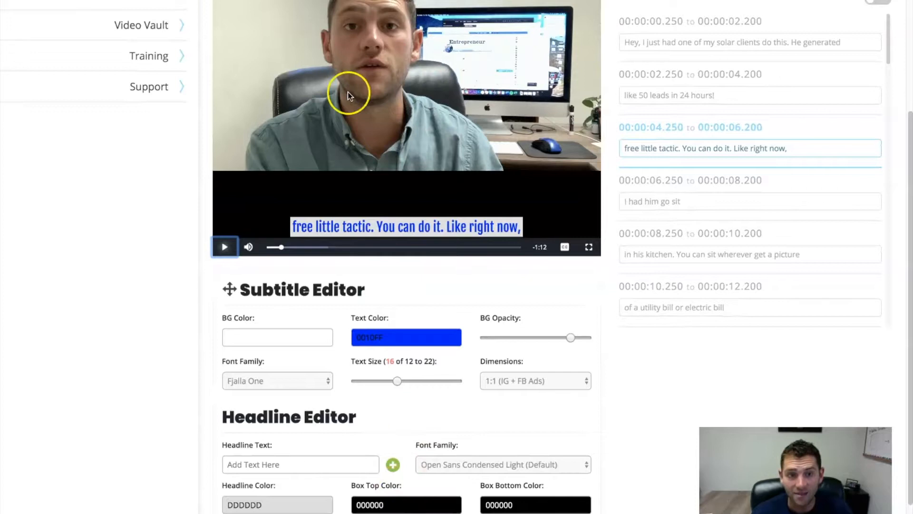
- Enter "Video Shark Explained!" as the headline text and save the project
scroll(365, 384, "down", 2)
left_click(281, 380)
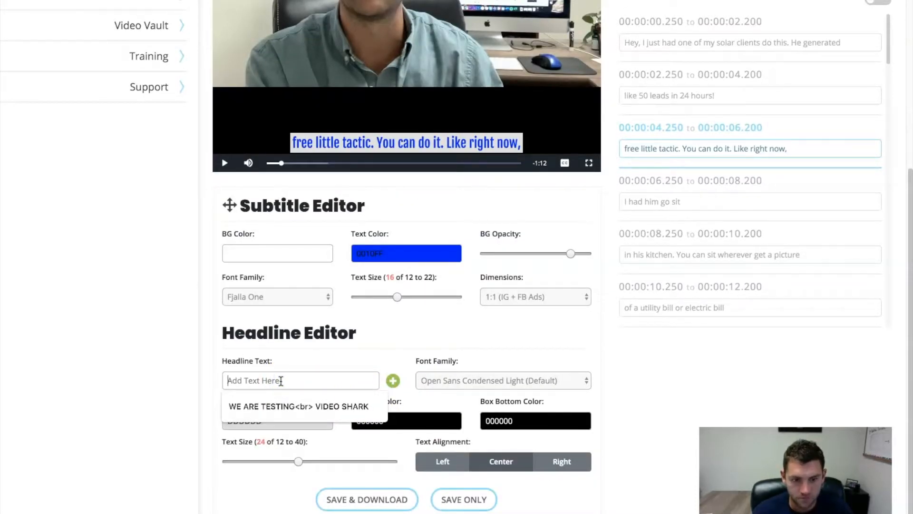
type("Video Shark Ex")
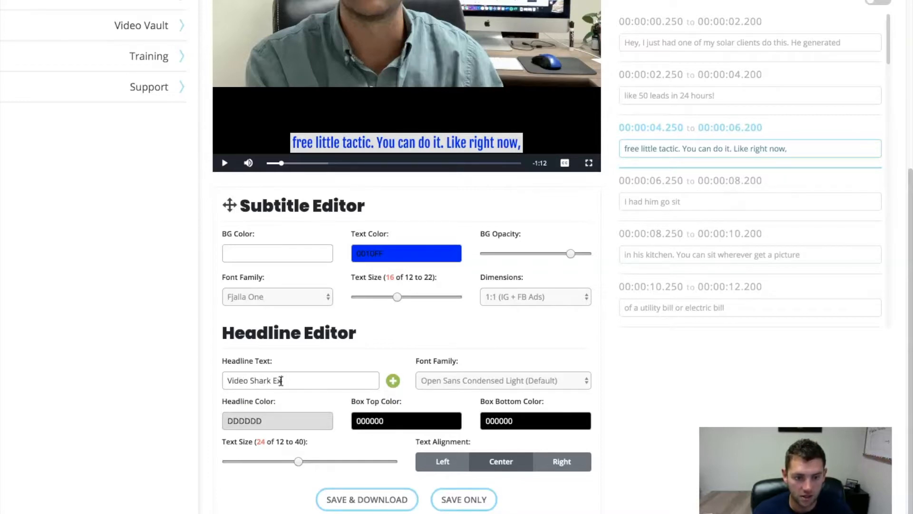
scroll(290, 382, "up", 6)
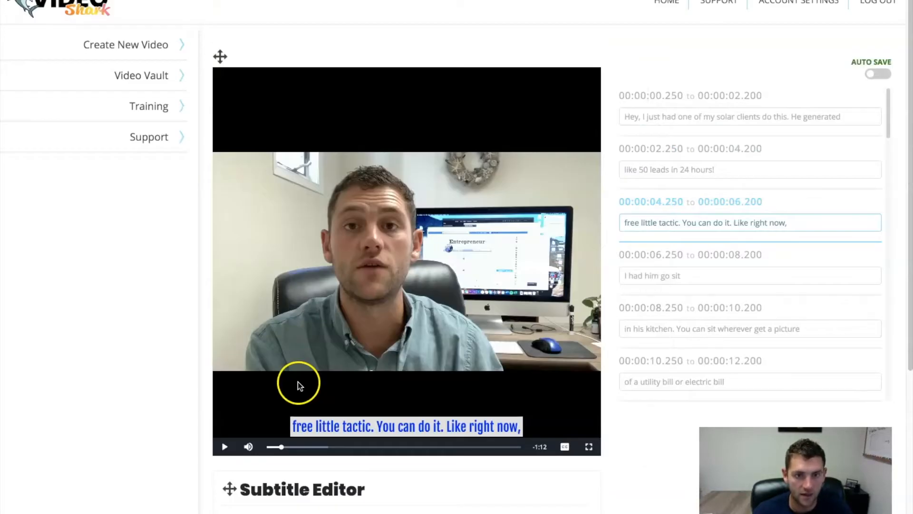
scroll(298, 386, "down", 4)
left_click(426, 412)
scroll(426, 413, "down", 2)
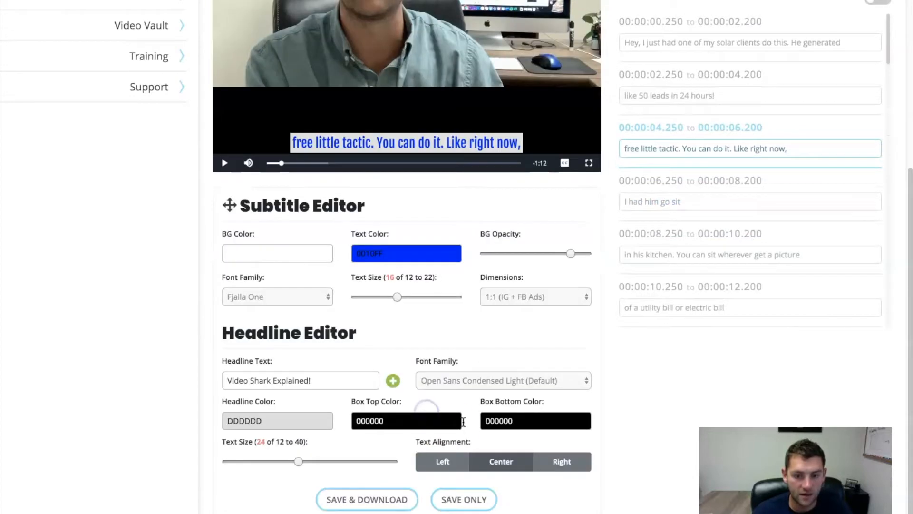
left_click(478, 506)
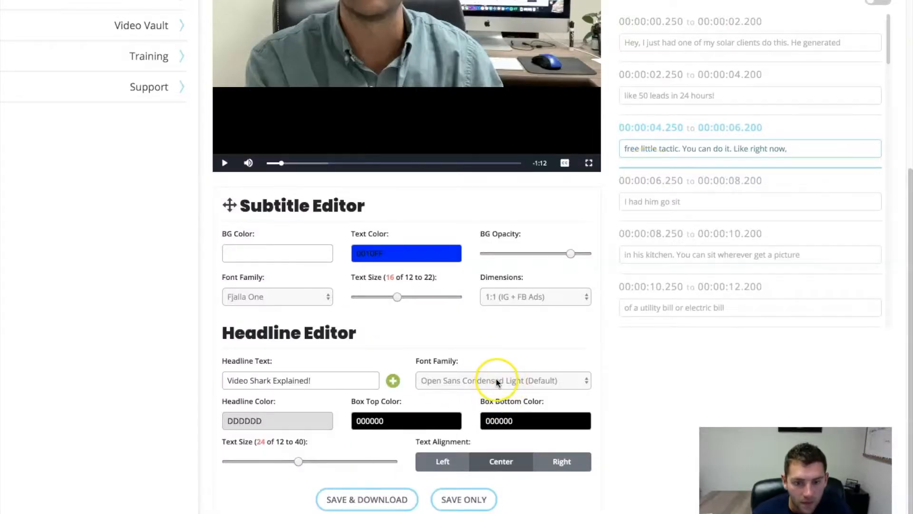
- Rearrange the workspace so the video player and the Subtitle Editor with its headline settings sit side by side
scroll(495, 378, "up", 5)
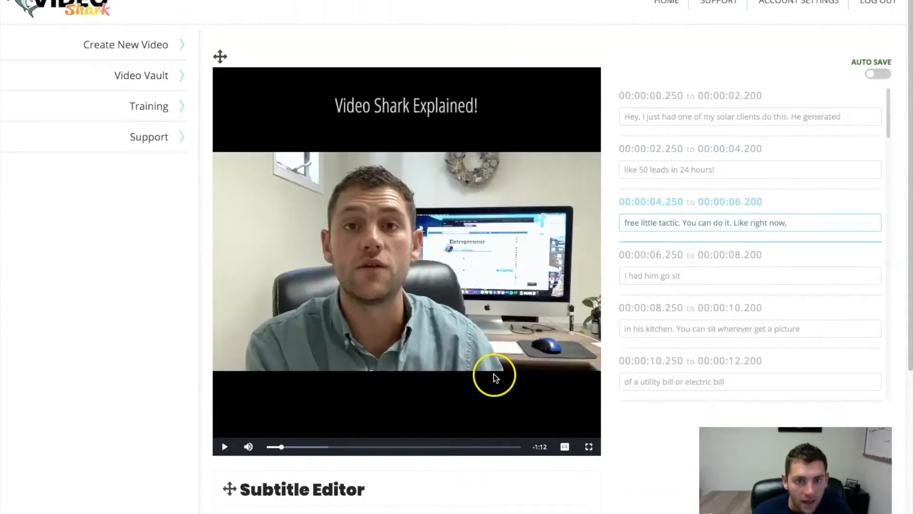
scroll(361, 81, "down", 2)
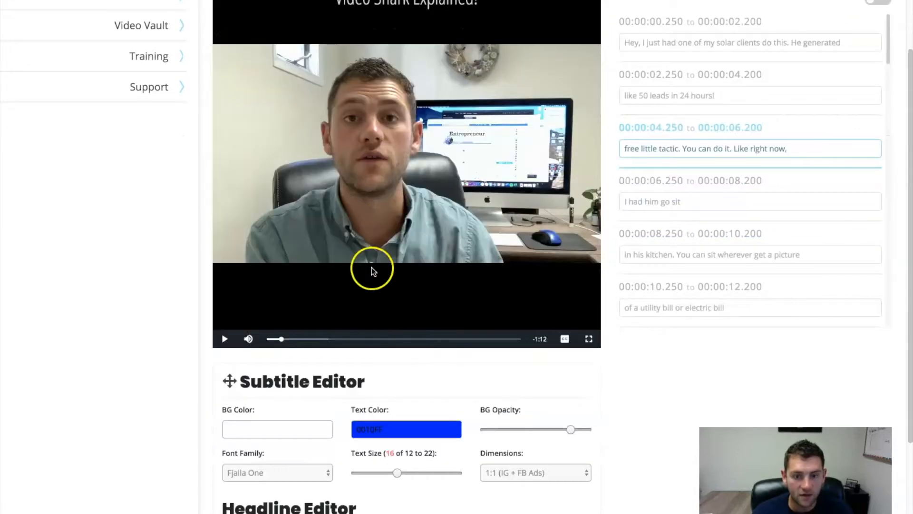
left_click_drag(227, 381, 531, 161)
scroll(233, 19, "up", 2)
left_click_drag(220, 57, 63, 117)
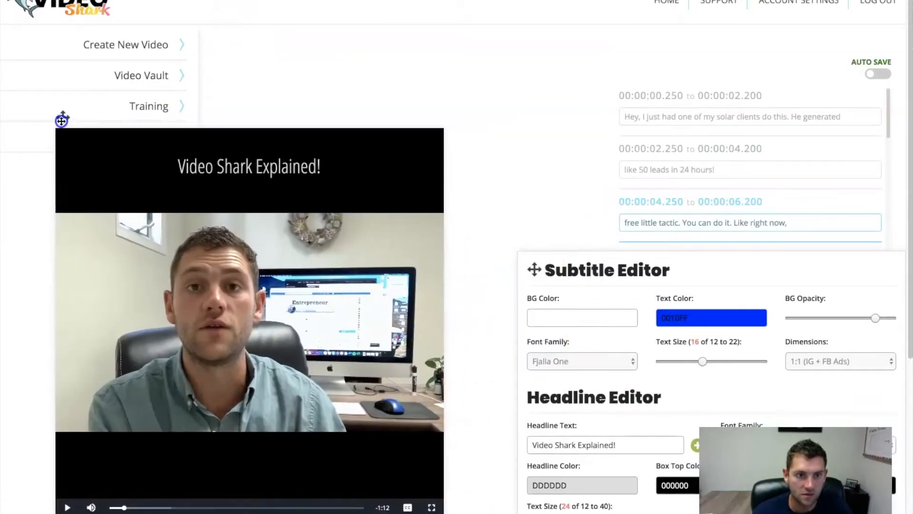
left_click_drag(534, 270, 483, 133)
- Set the headline text size to 37, try red FF0000 for the top box color, and set it to blue 0728FF
left_click(624, 345)
left_click_drag(551, 394, 622, 393)
left_click(655, 350)
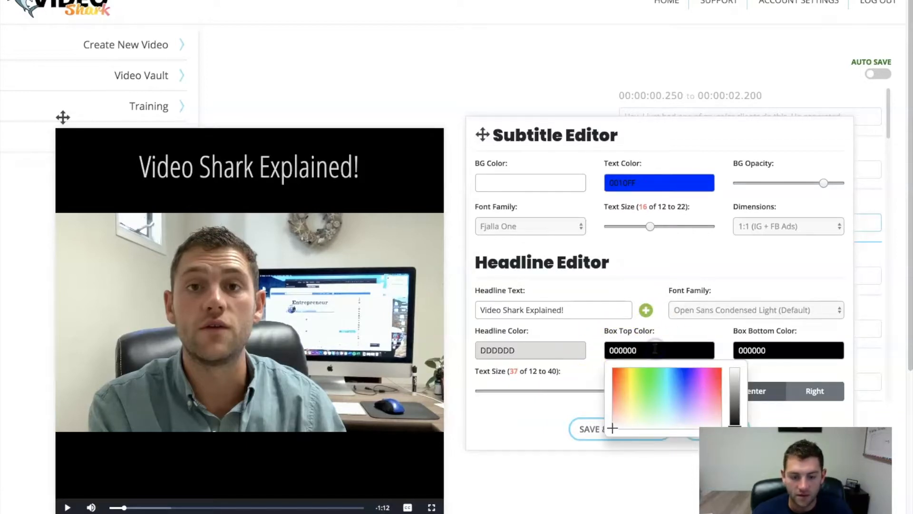
left_click_drag(660, 397, 591, 367)
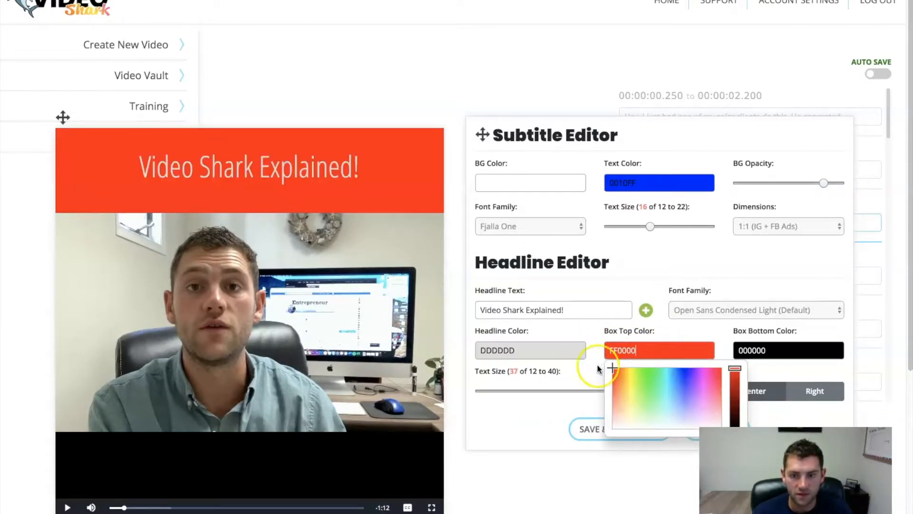
left_click(682, 369)
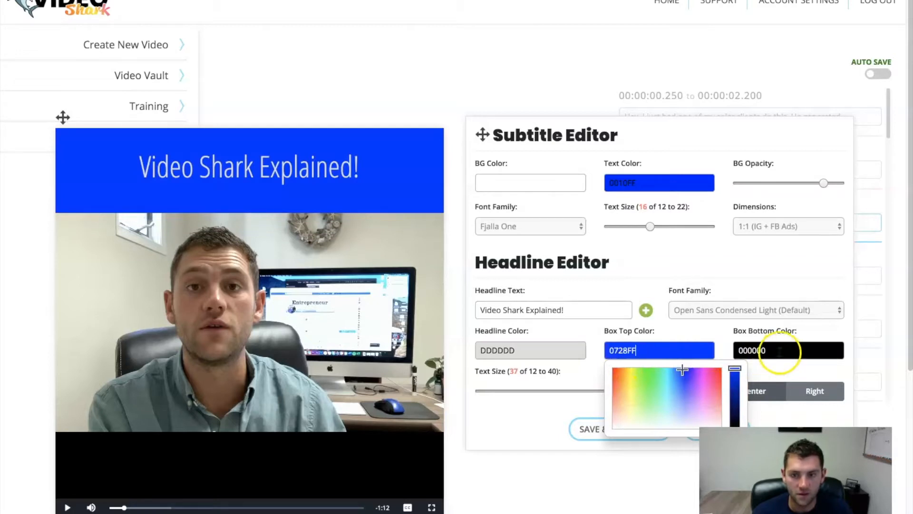
- Set the bottom box color to the same blue as the top box, 0728FF, and reduce the headline text size to 31
left_click(793, 347)
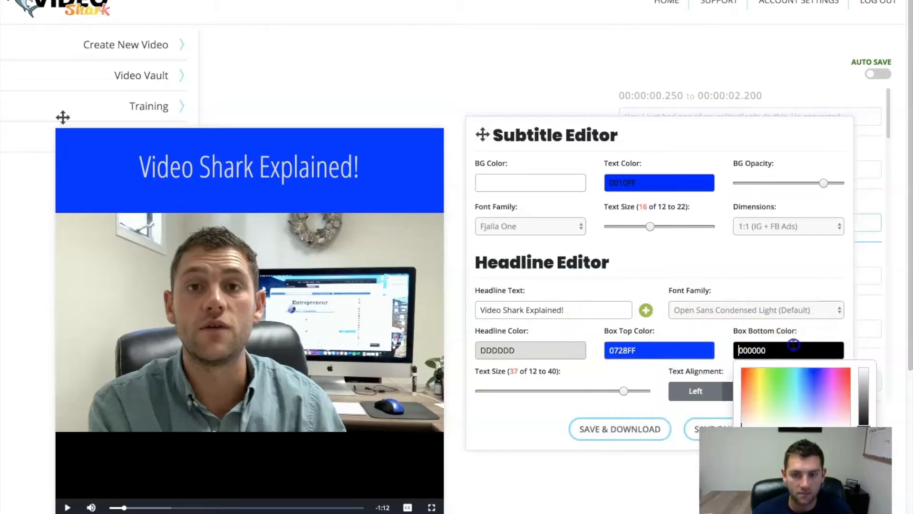
left_click(810, 368)
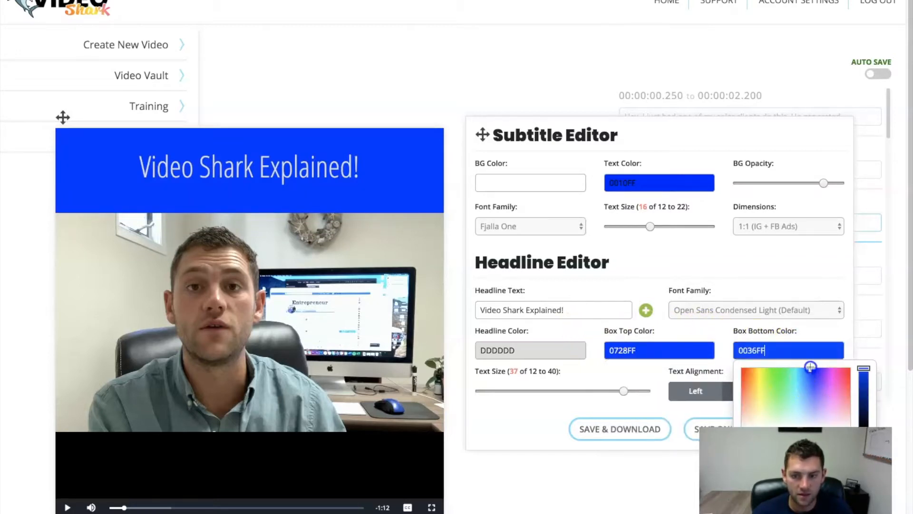
left_click(650, 344)
right_click(618, 346)
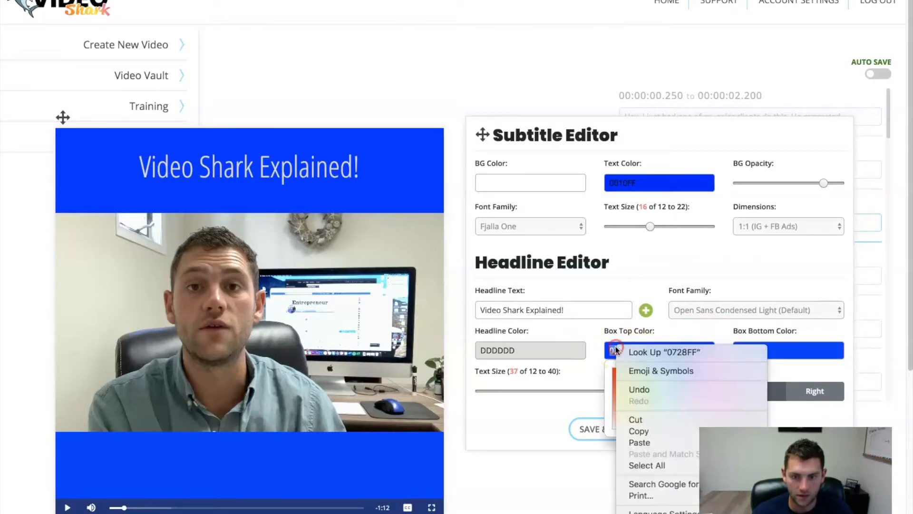
left_click(637, 428)
left_click(775, 350)
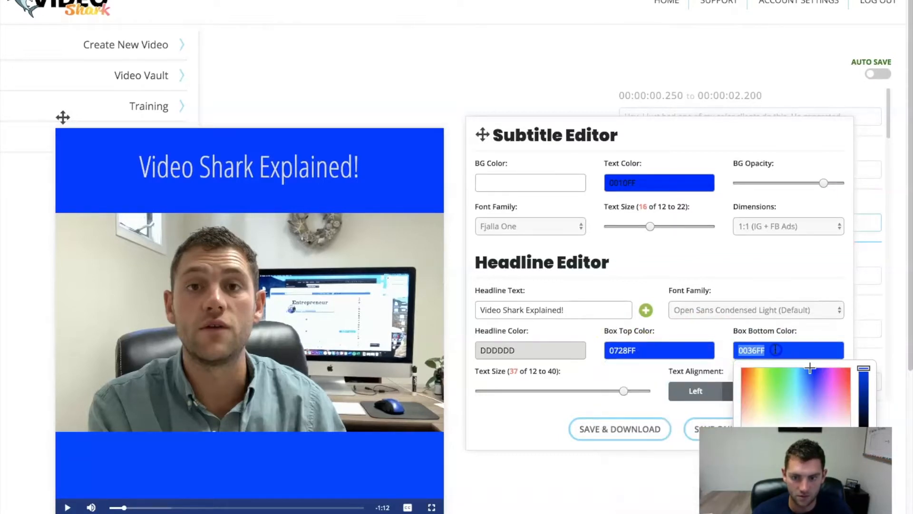
right_click(777, 350)
left_click(796, 444)
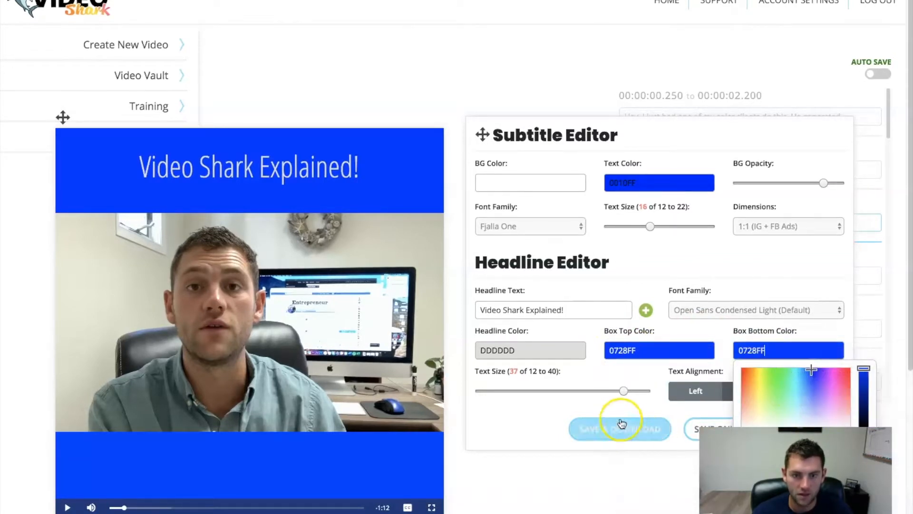
left_click_drag(623, 391, 589, 390)
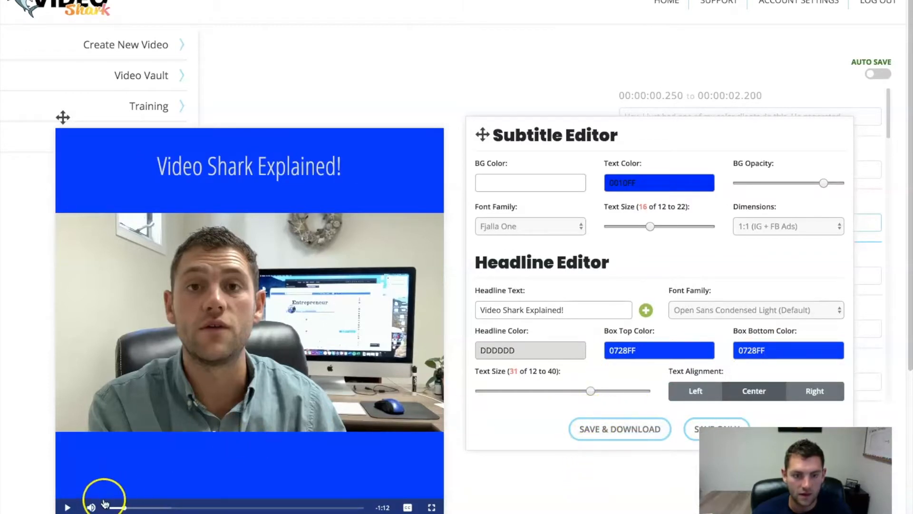
- Play the video briefly, set the subtitle background color to FFFFFF with near-minimum opacity, and make the subtitle text white FFFFFF
left_click(67, 508)
left_click(575, 308)
left_click(538, 180)
left_click(791, 183)
left_click_drag(662, 177, 662, 178)
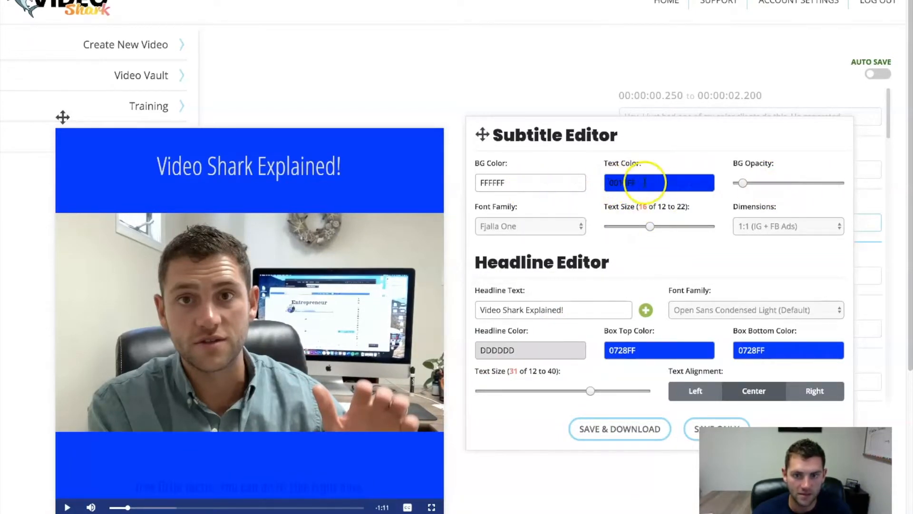
left_click(656, 182)
left_click_drag(685, 234, 734, 269)
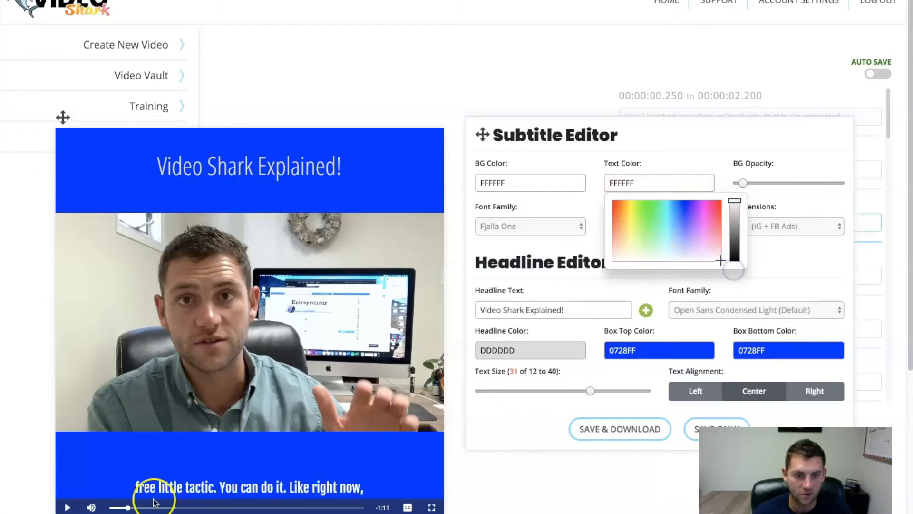
- Increase the subtitle text size to 20 while the video plays, and pause it
left_click(64, 509)
scroll(587, 502, "down", 1)
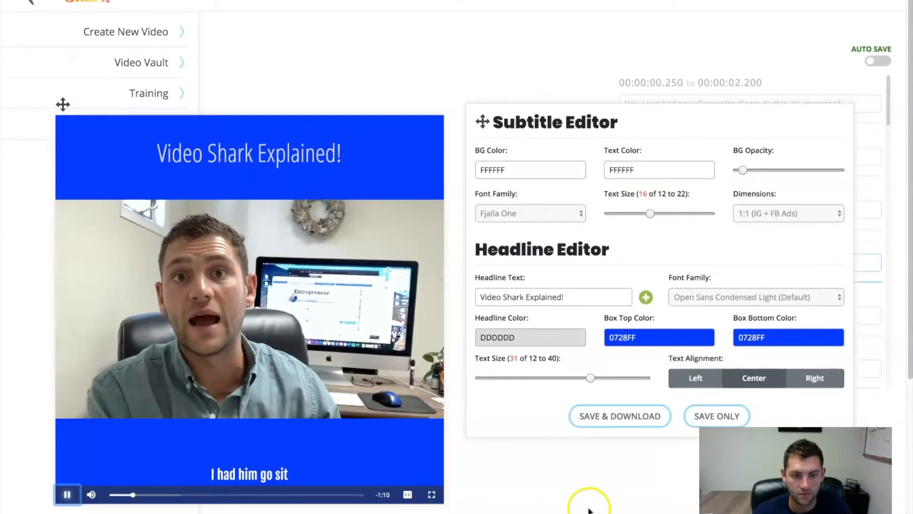
left_click_drag(651, 214, 686, 213)
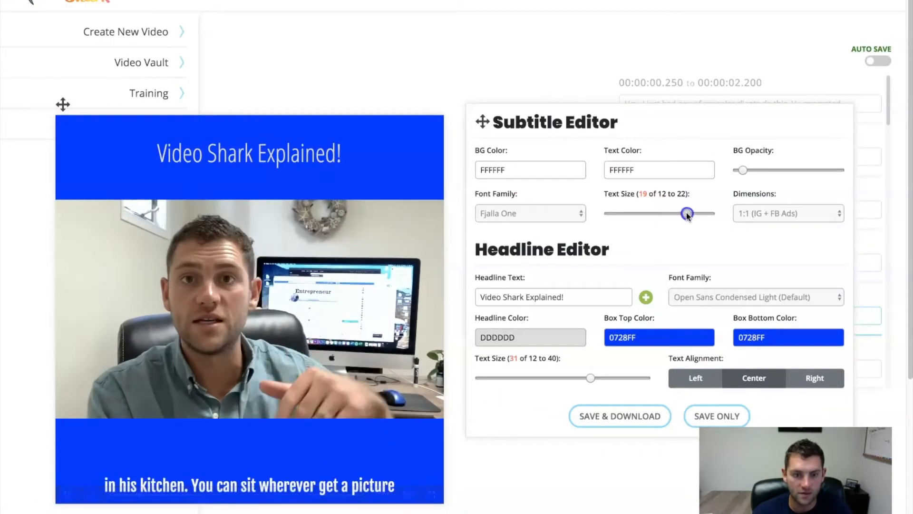
left_click(261, 308)
- Try Open Sans Condensed for the headline, set its font to Fjalla One, and raise its text size to 40
left_click(755, 298)
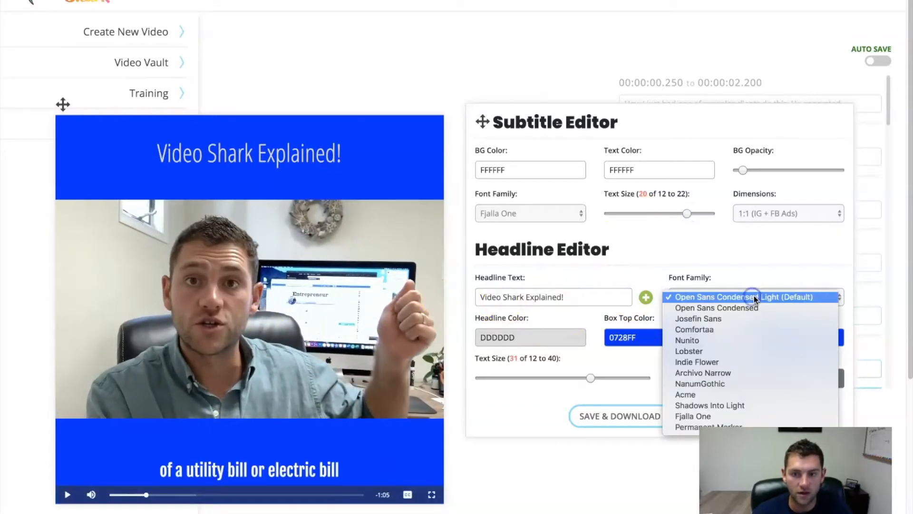
left_click(755, 305)
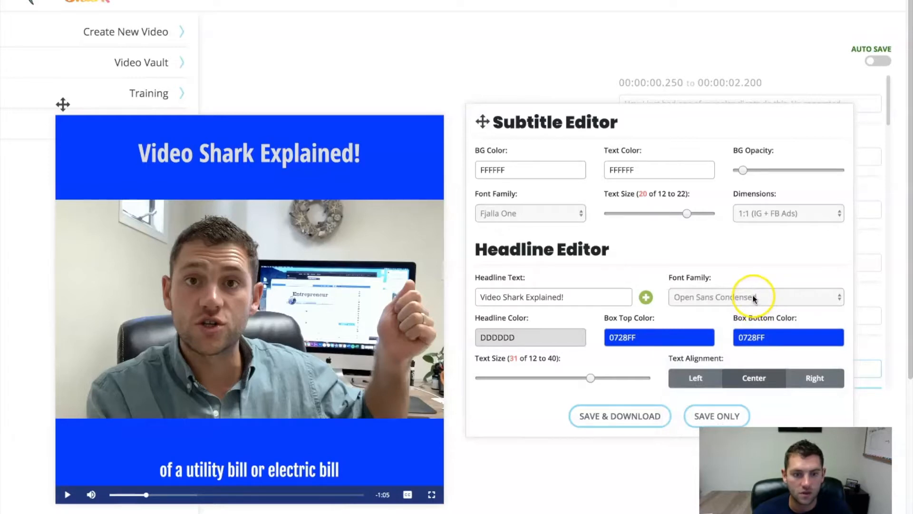
left_click(753, 298)
left_click(713, 405)
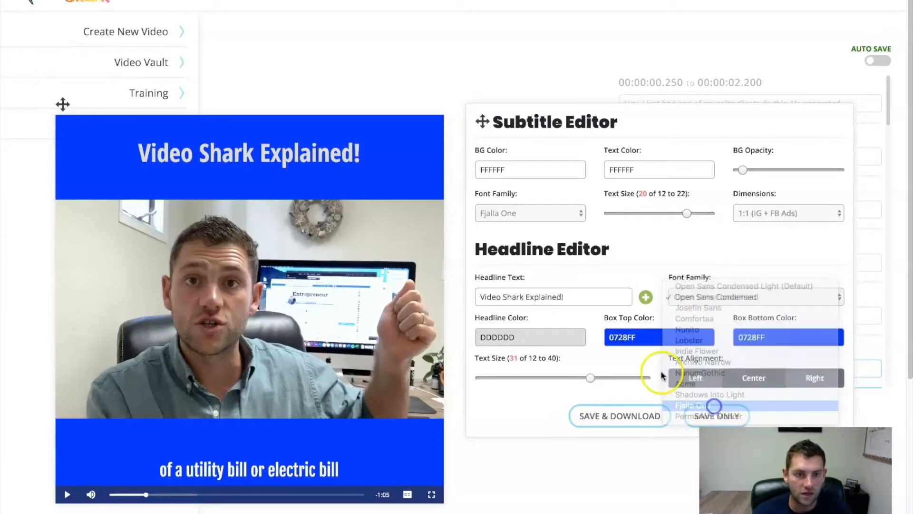
left_click_drag(589, 378, 655, 379)
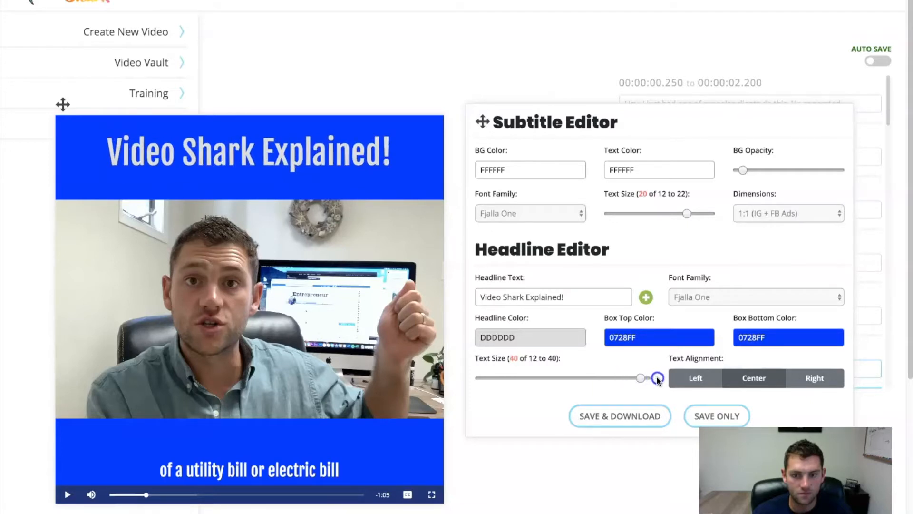
- Try the left and right headline alignments, return the headline to center, and play a moment of the video
left_click(694, 378)
left_click(756, 378)
left_click(816, 377)
left_click(778, 382)
left_click(78, 494)
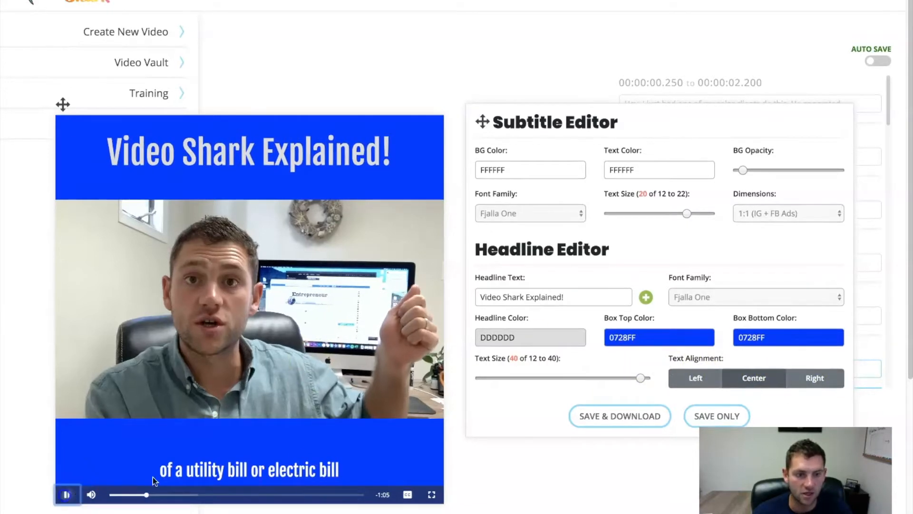
left_click(67, 495)
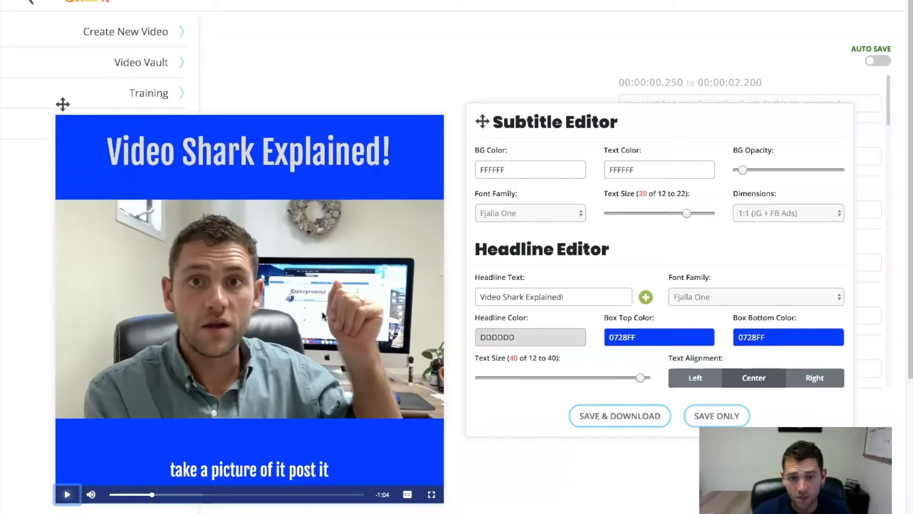
- Set the headline color to green 62CC4F
left_click(530, 340)
left_click_drag(488, 361, 525, 366)
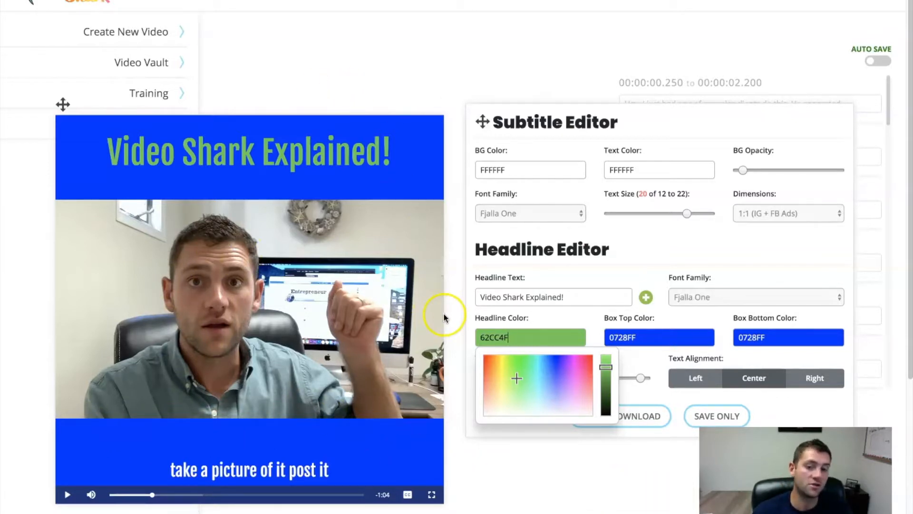
left_click(592, 486)
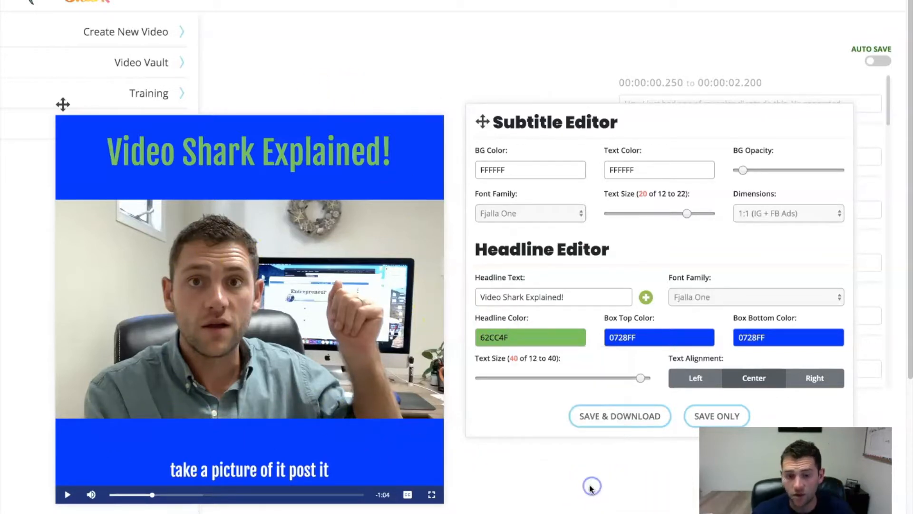
- Move the video player higher on the page and lower the Subtitle Editor to uncover the first subtitle lines
left_click_drag(482, 122, 493, 47)
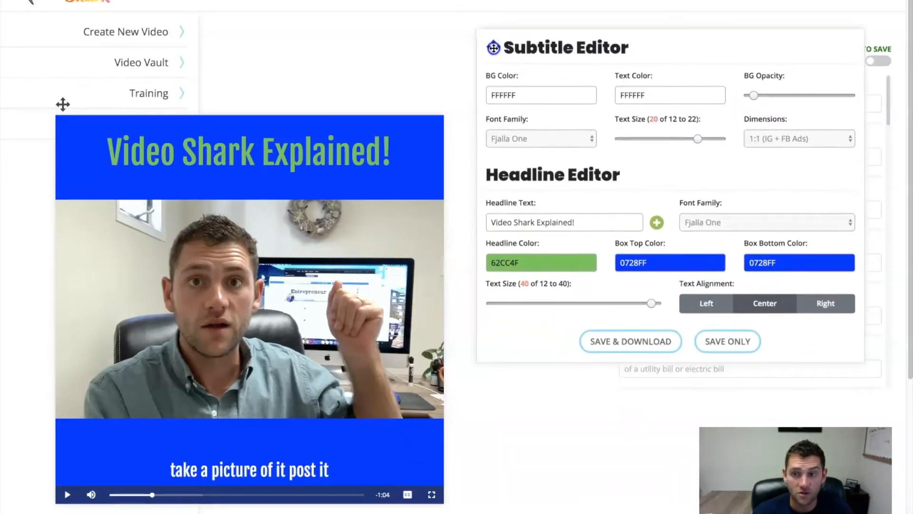
left_click_drag(63, 104, 44, 45)
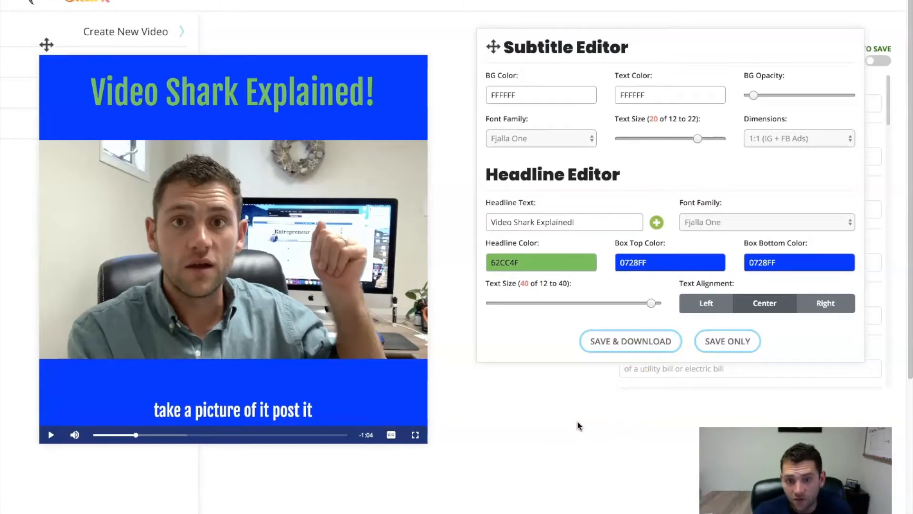
left_click_drag(492, 46, 456, 244)
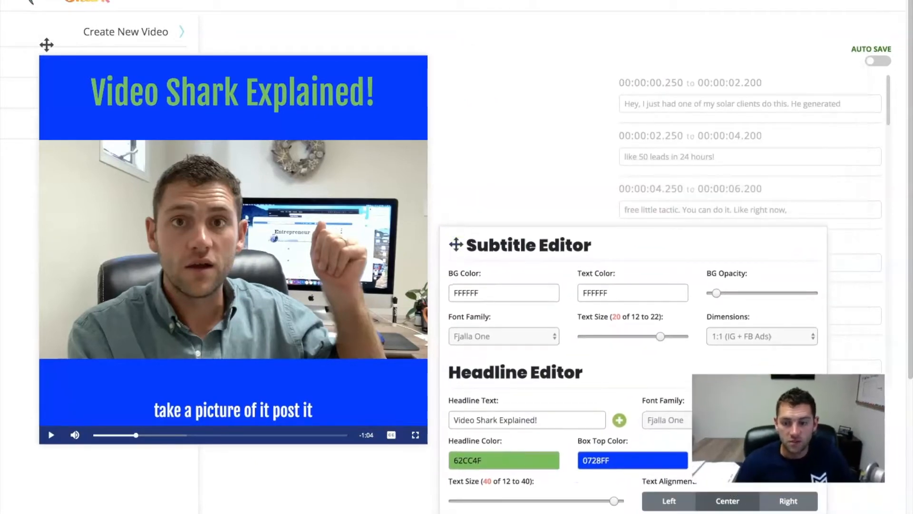
- Switch the video dimensions to 16:9 (Standard) and place the Subtitle Editor below the video player
scroll(734, 466, "down", 1)
left_click(737, 318)
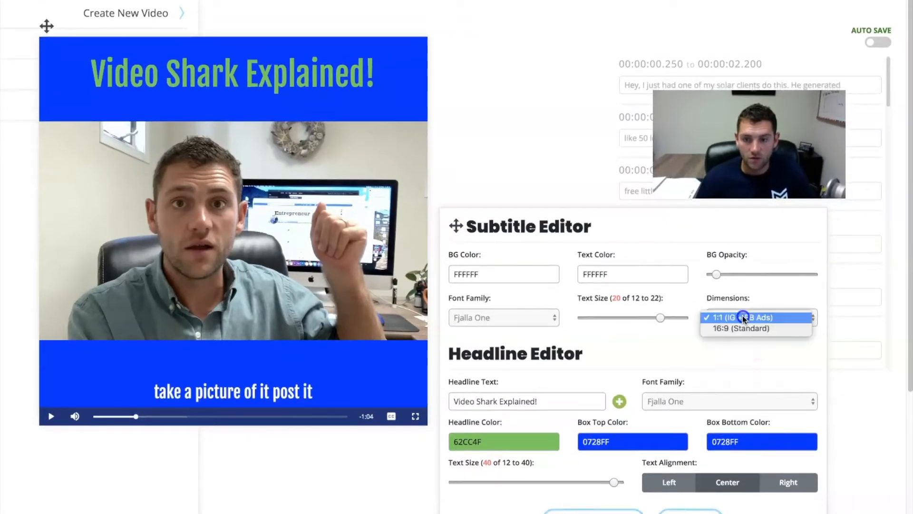
left_click(740, 327)
scroll(542, 285, "up", 1)
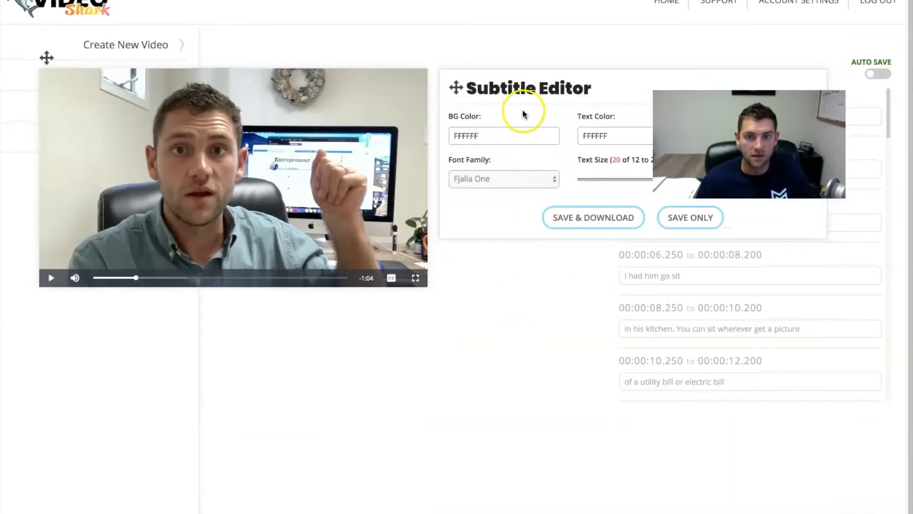
left_click_drag(456, 88, 265, 354)
left_click_drag(46, 58, 221, 41)
- Play a few seconds of the 16:9 video to check its subtitles, and adjust the Subtitle Editor's position beneath the player
left_click(227, 261)
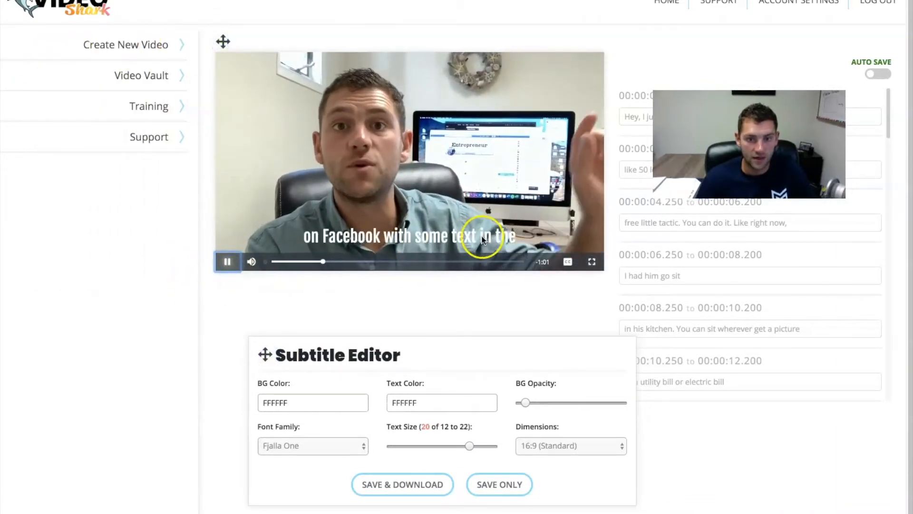
left_click(227, 261)
left_click(478, 484)
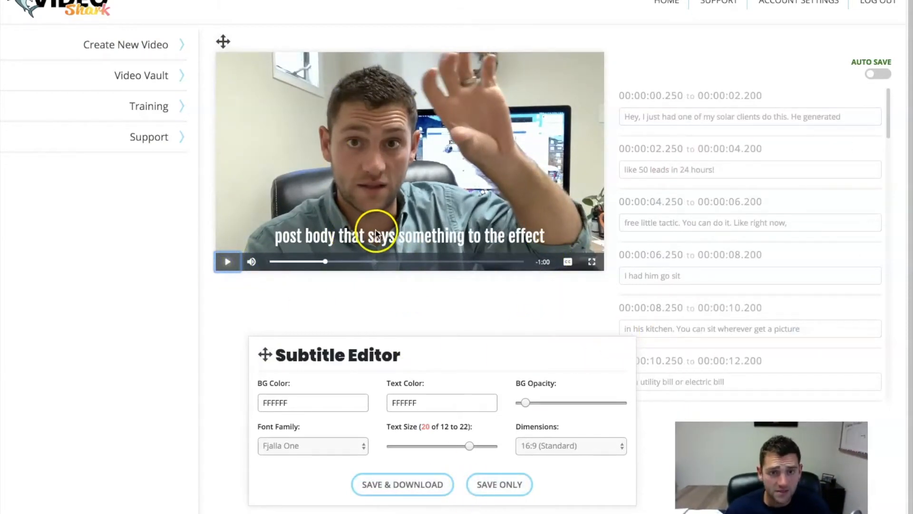
left_click_drag(264, 355, 229, 314)
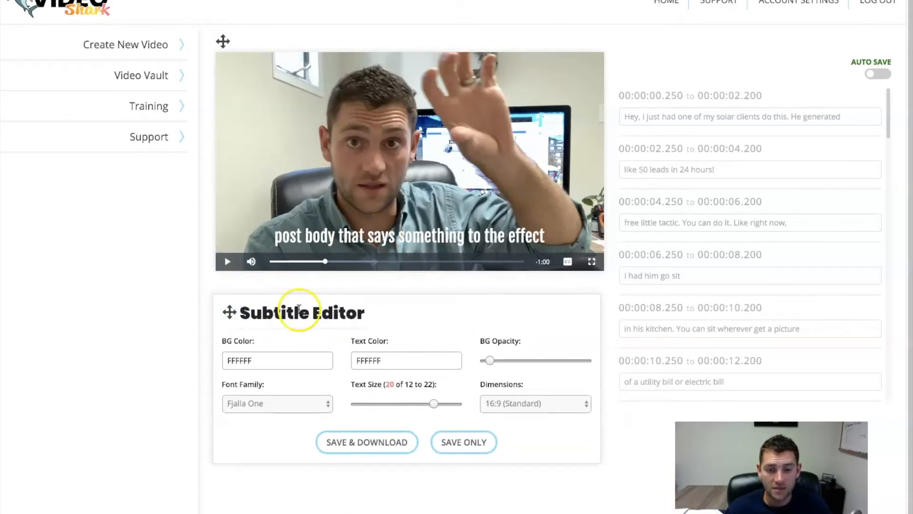
left_click_drag(228, 312, 237, 370)
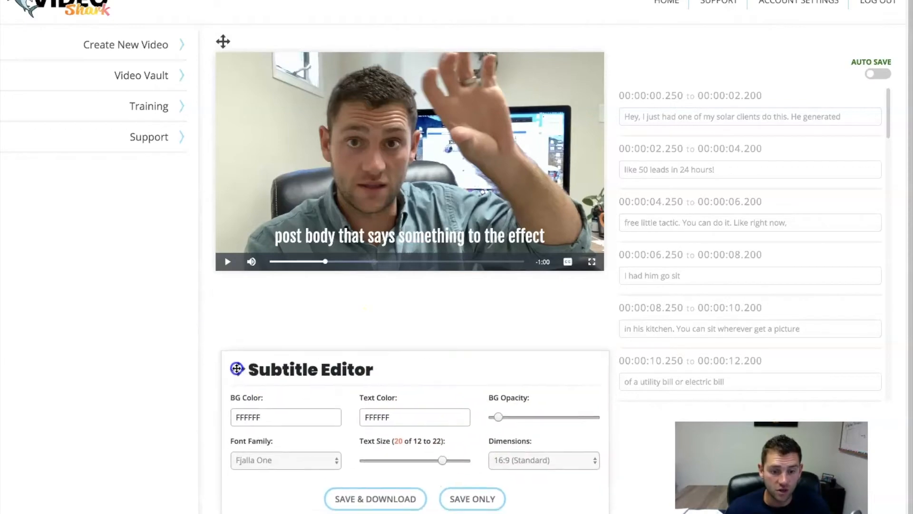
- Set the dimensions back to 1:1 (IG + FB Ads) and arrange the video player and Subtitle Editor side by side
left_click(542, 417)
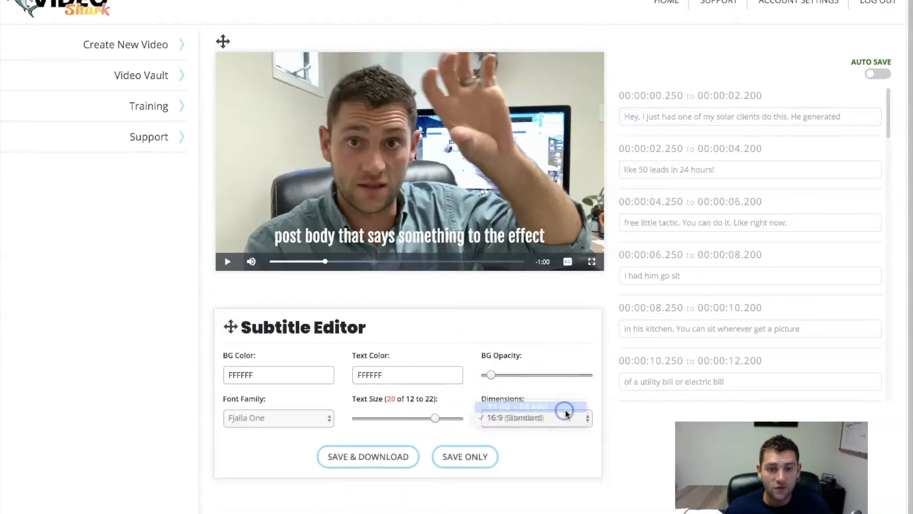
left_click(561, 407)
scroll(509, 238, "down", 2)
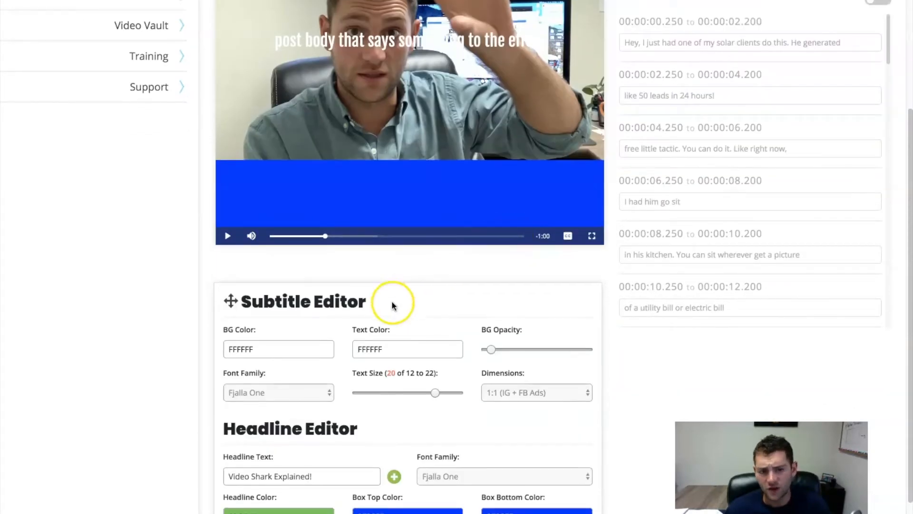
scroll(393, 302, "up", 4)
left_click_drag(223, 42, 38, 42)
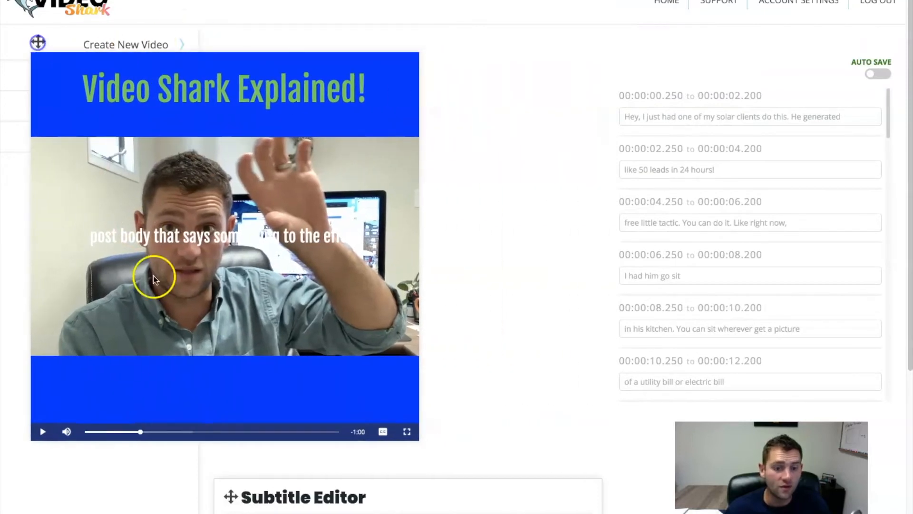
left_click_drag(230, 496, 477, 97)
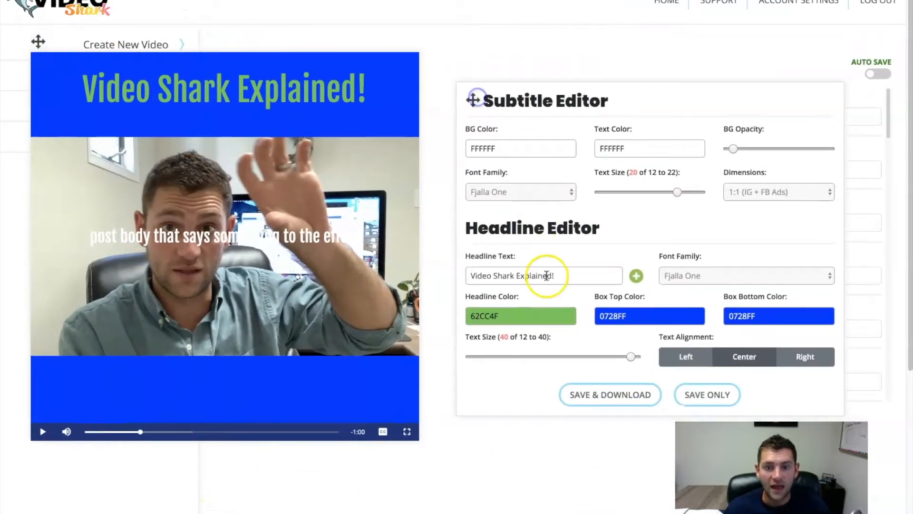
- Replace the headline with "WE ARE TESTING<br> VIDEO SHARK" so it spans two lines, and set its text size to 35
left_click_drag(566, 275, 464, 259)
key("BackSpace")
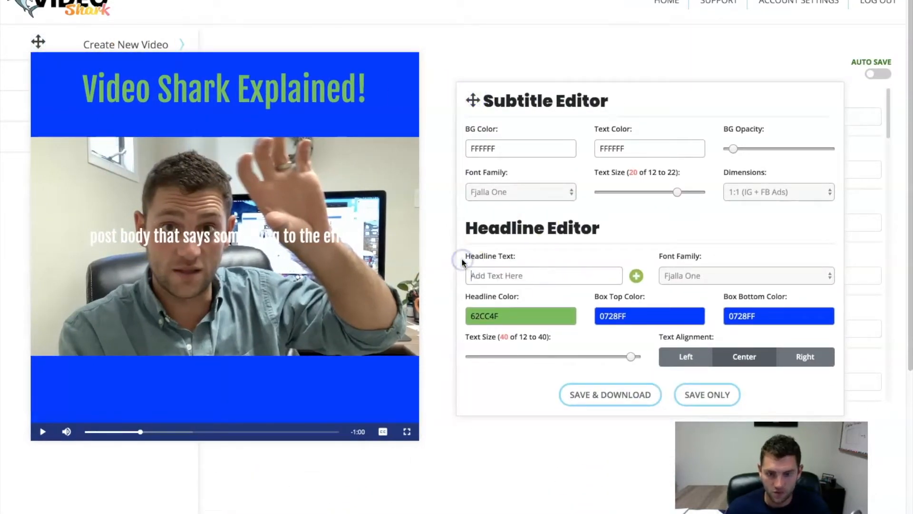
left_click(516, 275)
left_click(552, 304)
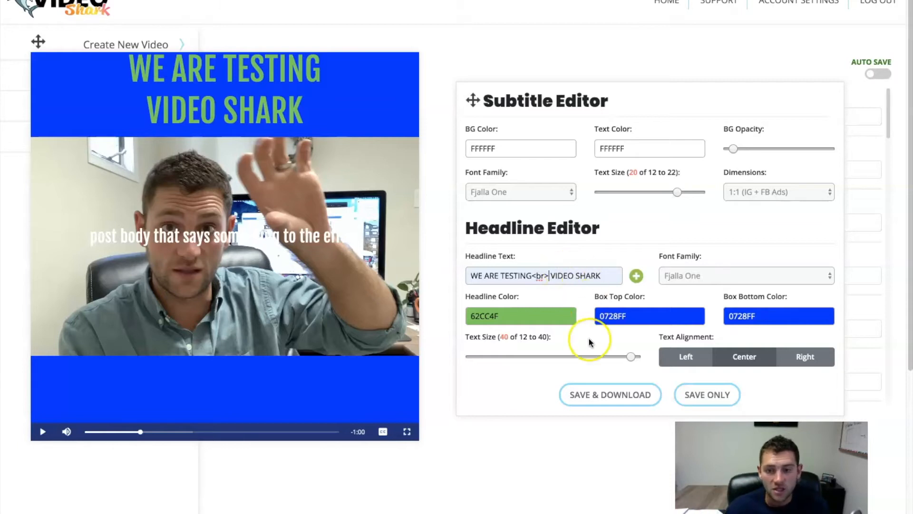
left_click_drag(615, 357, 603, 356)
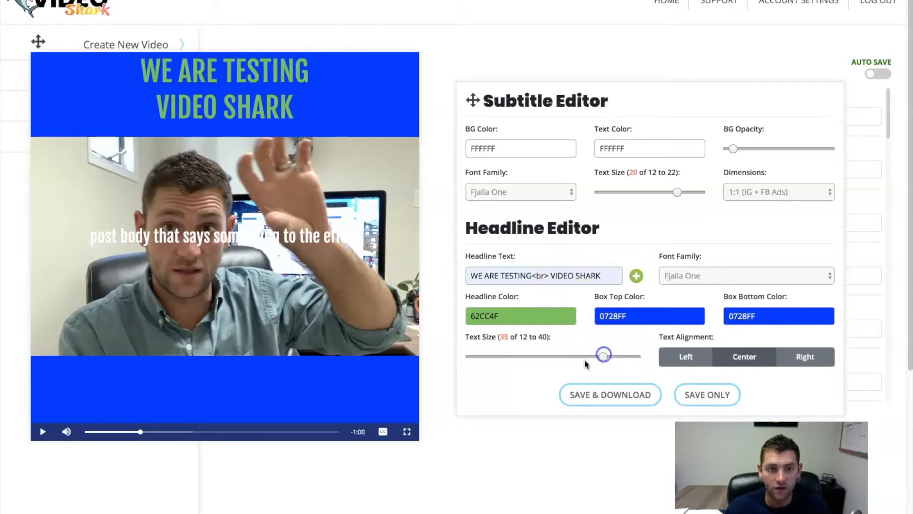
left_click_drag(470, 274, 511, 274)
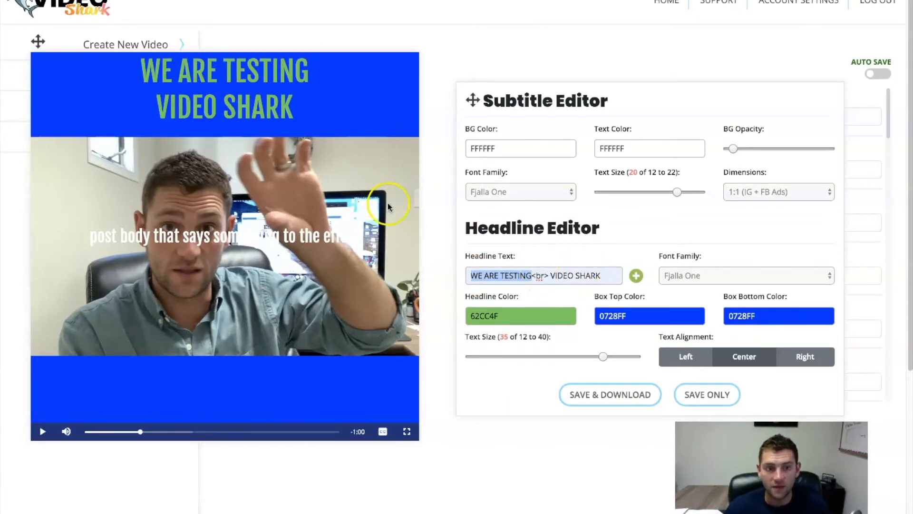
- Replace the headline's first line with "Video About" and play the 1:1 video briefly to check it
left_click(532, 275)
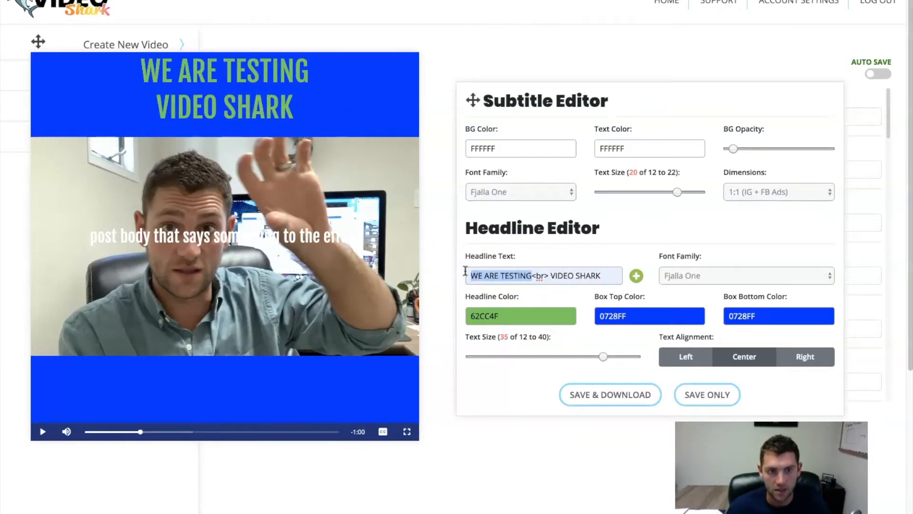
type("Video")
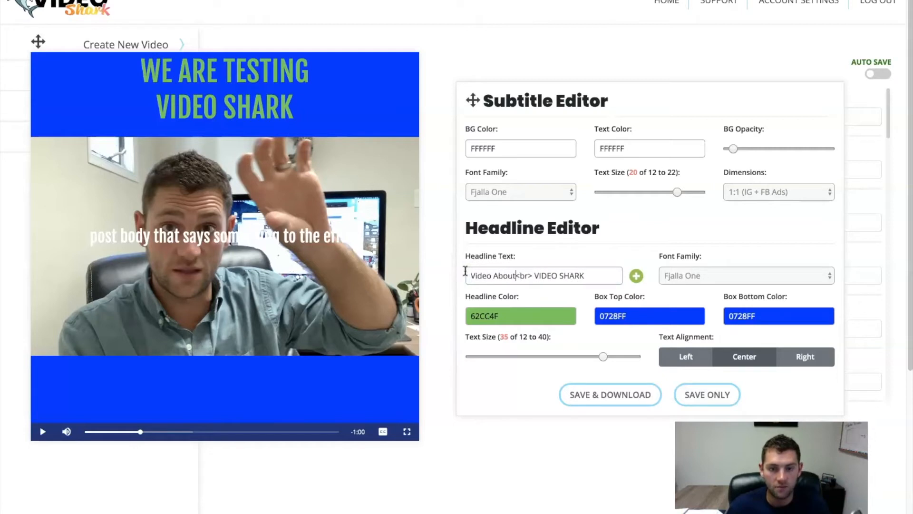
left_click(43, 431)
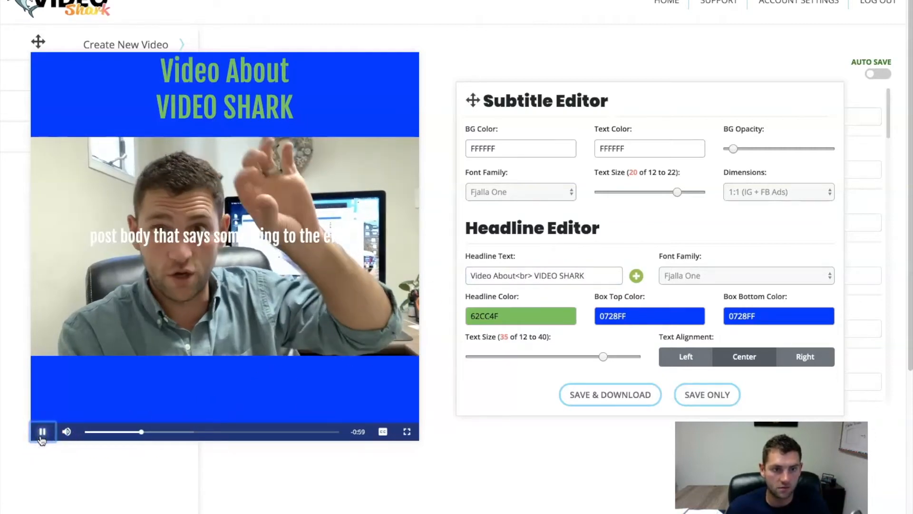
left_click(42, 431)
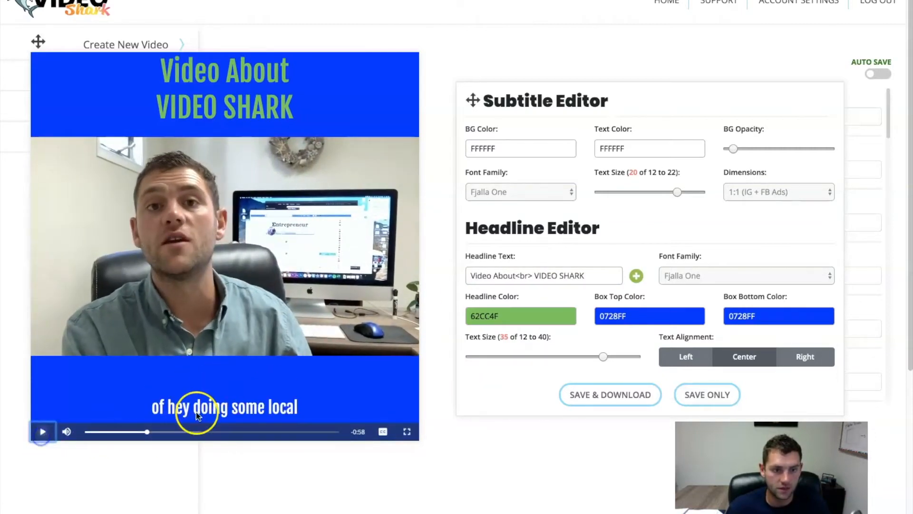
- Change the headline text to "Video For<br> Instagram!", keeping the line break between its two lines
left_click_drag(589, 275, 540, 280)
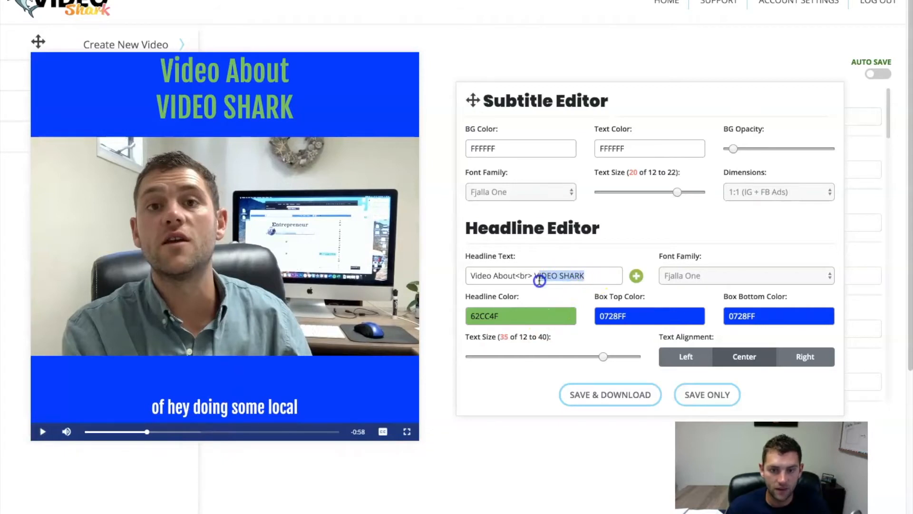
double_click(504, 276)
type("For<br>")
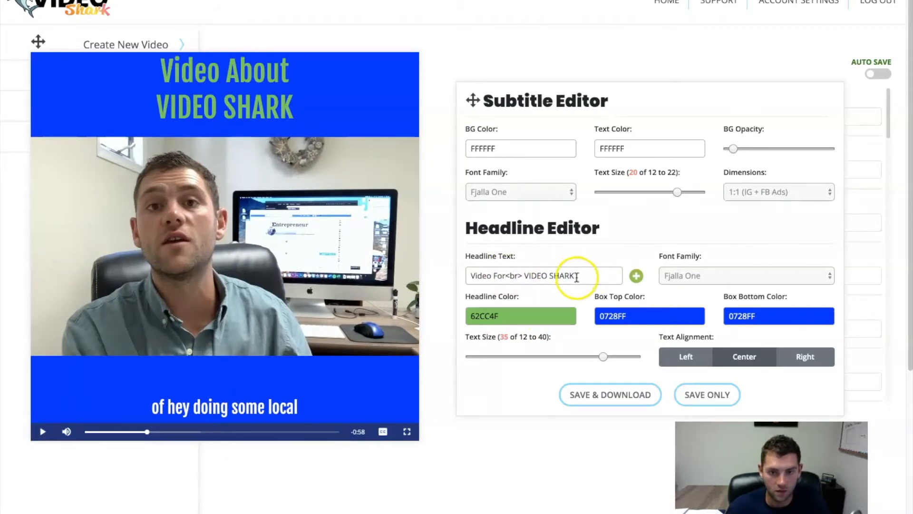
type("Instagram!")
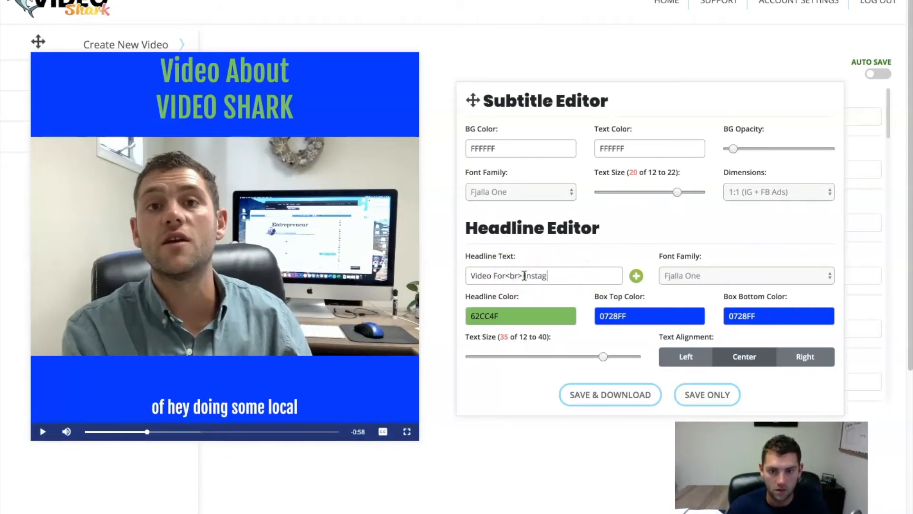